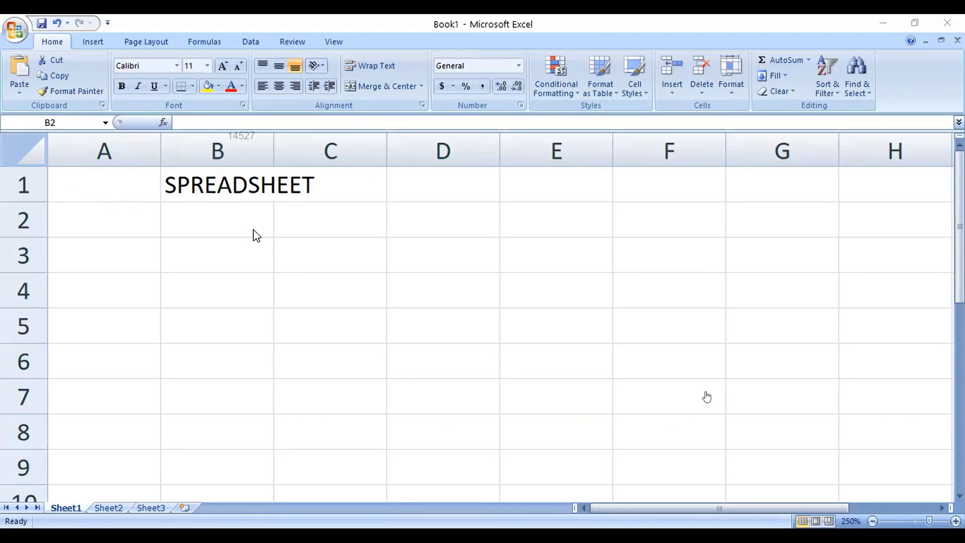
Auto-fit the width of column B to its SPREADSHEET heading
{"action": "double_click", "coordinate": [273, 146]}
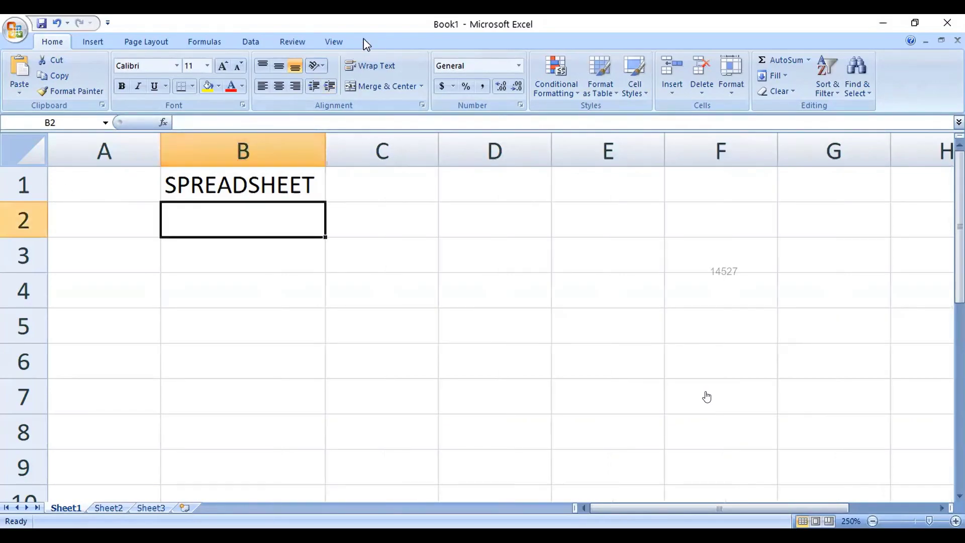
{"action": "left_click", "coordinate": [490, 27]}
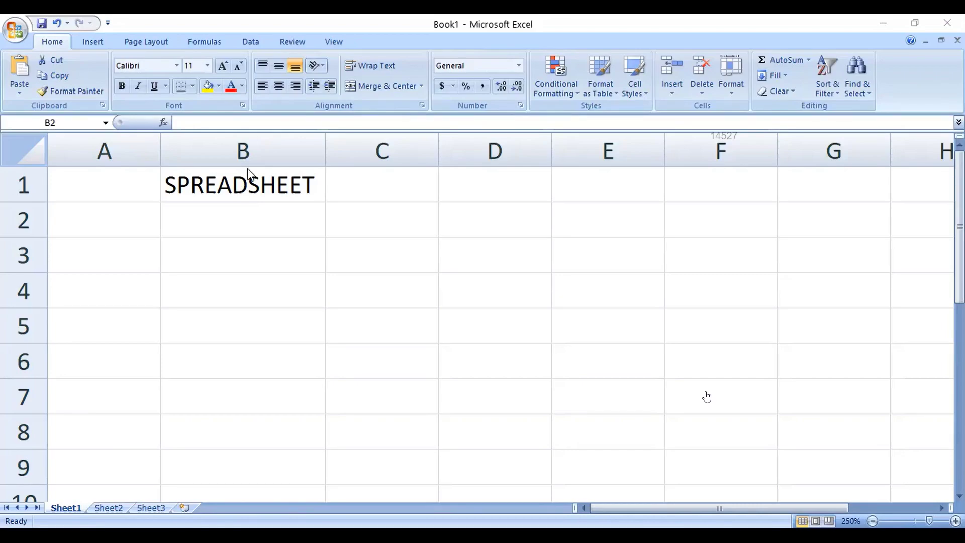
{"action": "left_click", "coordinate": [294, 224]}
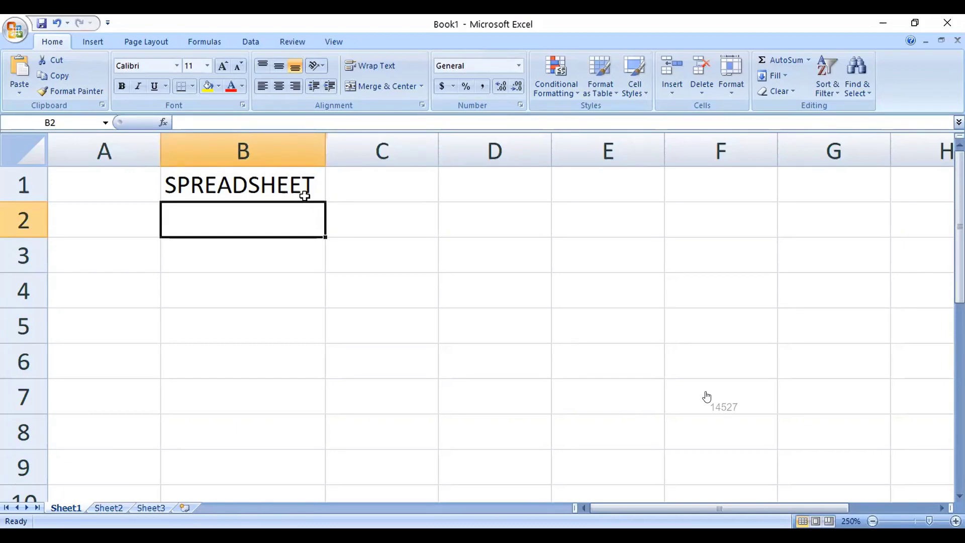
{"action": "left_click", "coordinate": [240, 191]}
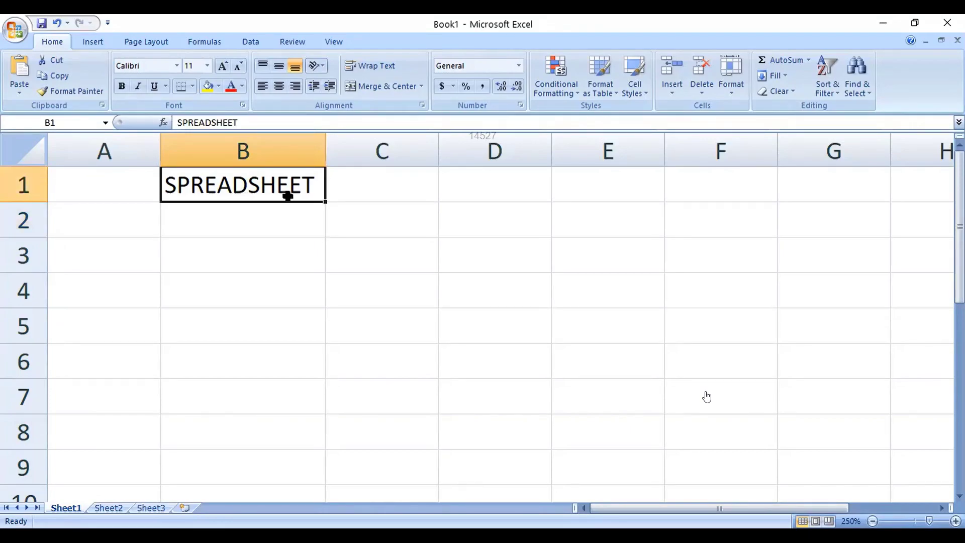
Enter "Electronic Document - Made up of Rows & Columns" in cell C1 beside the SPREADSHEET heading
{"action": "left_click", "coordinate": [413, 182]}
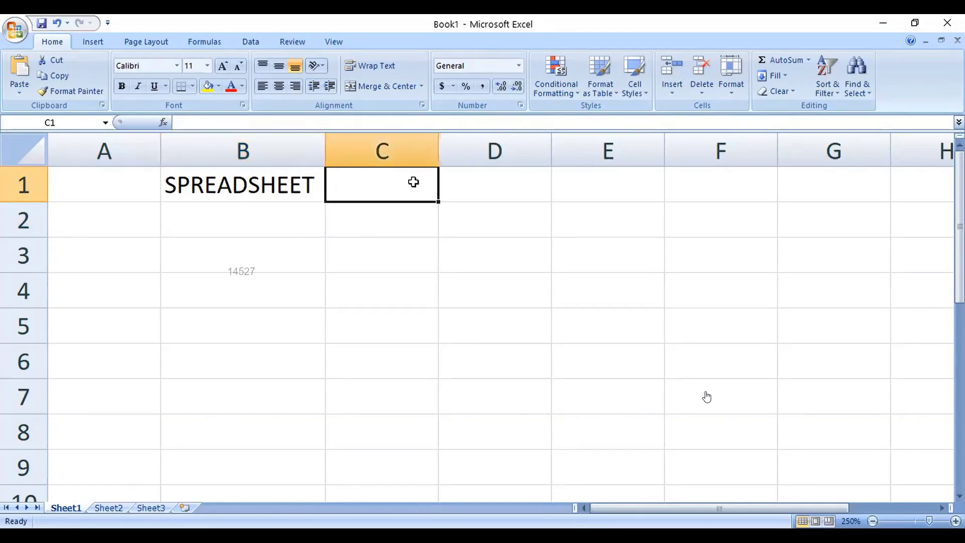
{"action": "type", "text": "Electron"}
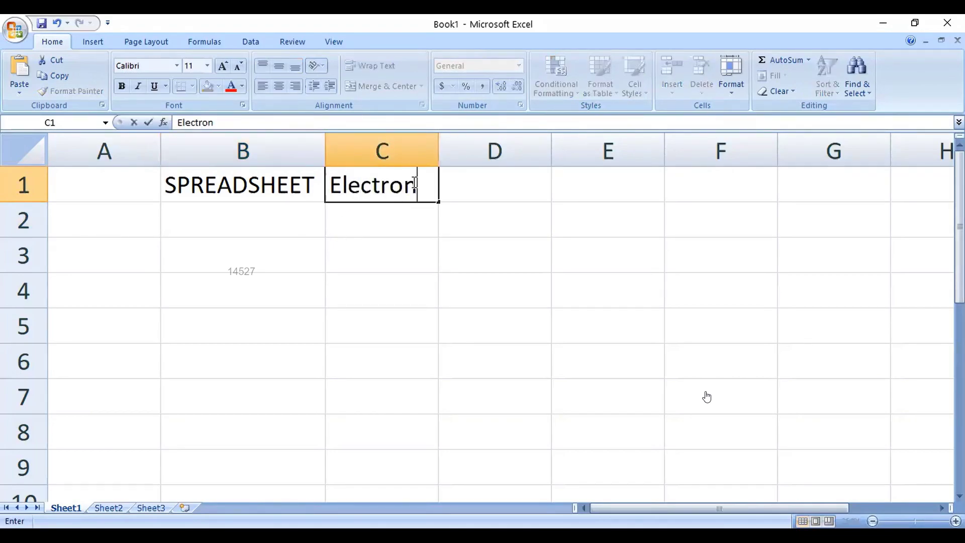
{"action": "type", "text": "ic Document -"}
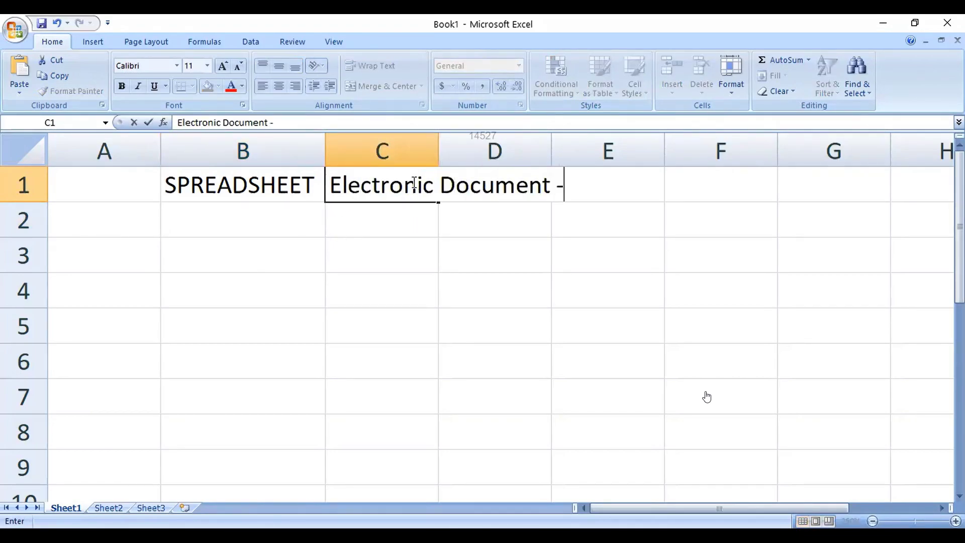
{"action": "type", "text": " Made up of Rows & Columns"}
{"action": "key", "text": "Return"}
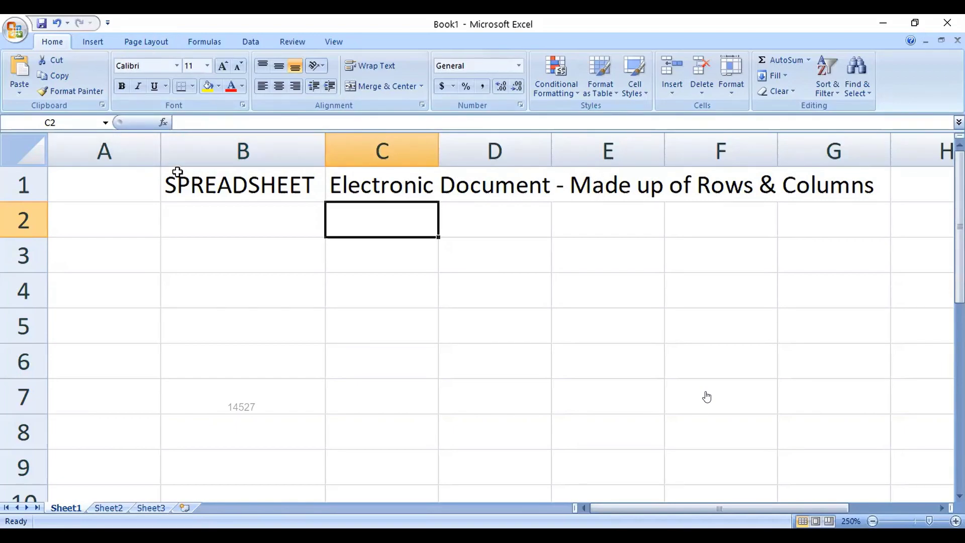
Enter "MS Excel" in cell B2 and its description "Type of Spreadsheet" in C2
{"action": "left_click", "coordinate": [196, 208]}
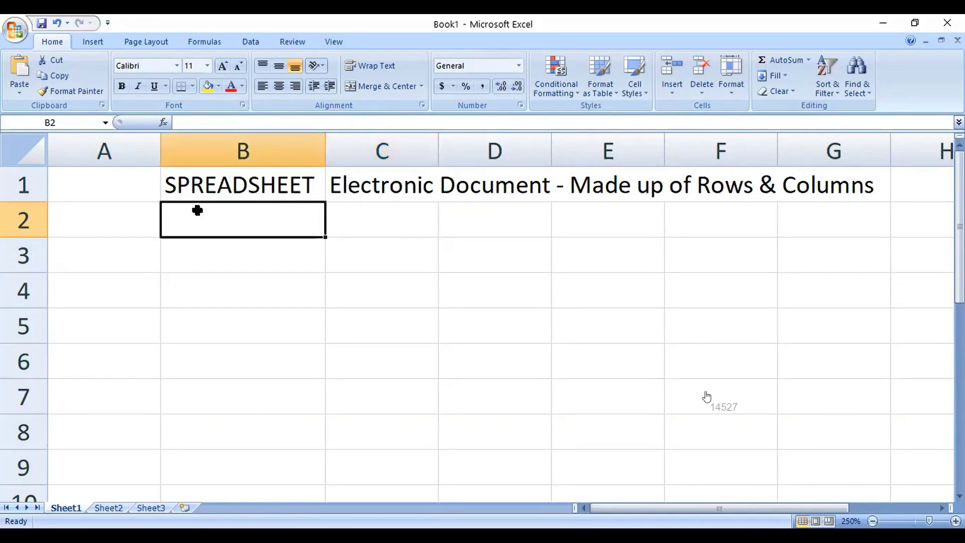
{"action": "type", "text": "MS Excel"}
{"action": "key", "text": "Tab"}
{"action": "type", "text": "Ty"}
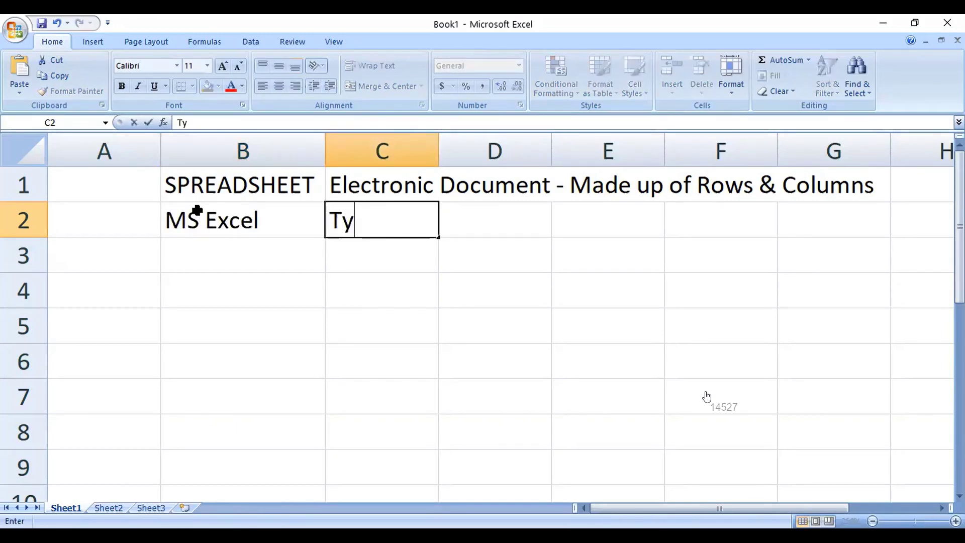
{"action": "type", "text": "pe of Spreadsheet"}
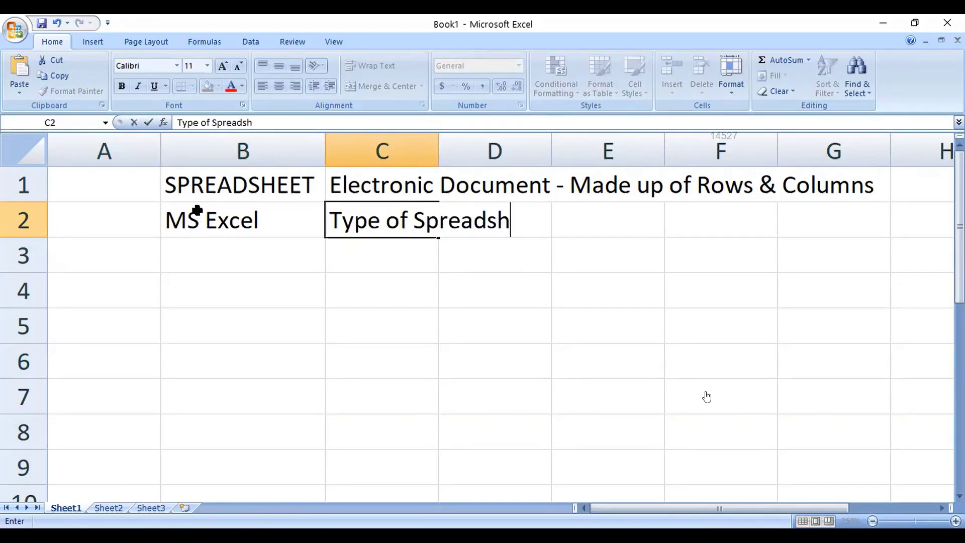
{"action": "key", "text": "Return"}
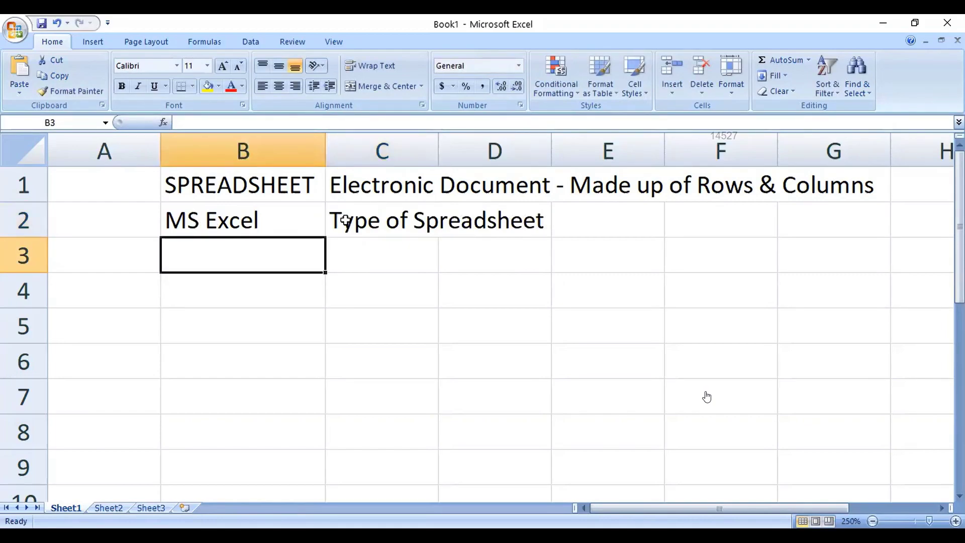
Highlight the whole of row 5 with a yellow fill
{"action": "left_click", "coordinate": [36, 325]}
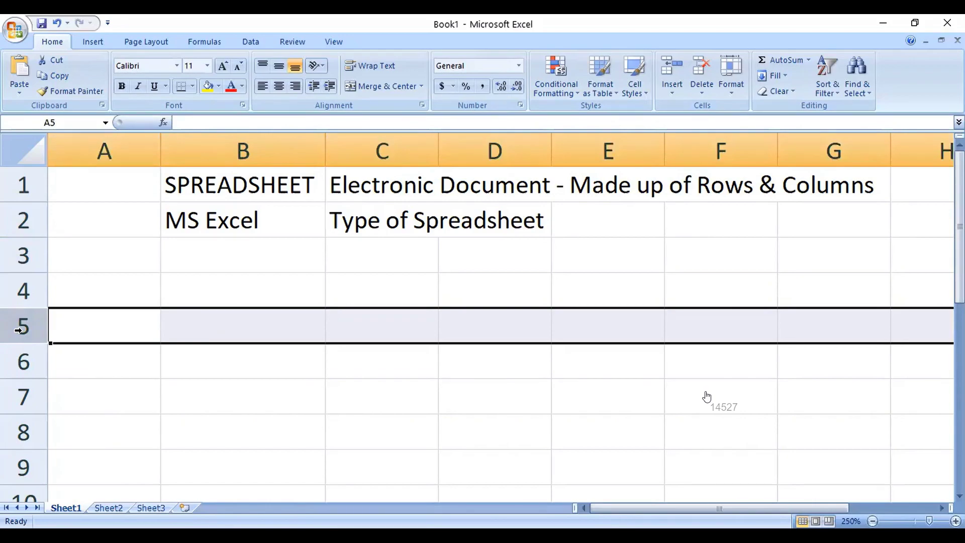
{"action": "left_click", "coordinate": [207, 86]}
{"action": "left_click", "coordinate": [116, 335]}
{"action": "left_click_drag", "start_coordinate": [252, 327], "coordinate": [482, 326]}
{"action": "left_click", "coordinate": [16, 324]}
{"action": "left_click", "coordinate": [130, 322]}
Enter "Row" in cell B5 and its definition "Horizontal Cells" in C5
{"action": "left_click", "coordinate": [236, 320]}
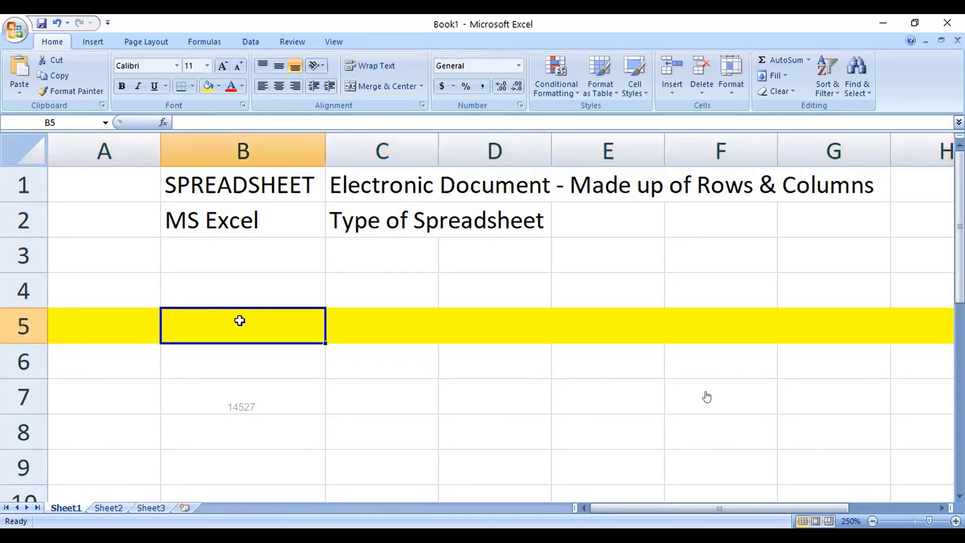
{"action": "type", "text": "Row"}
{"action": "key", "text": "Tab"}
{"action": "type", "text": "Horizontal Cells"}
{"action": "key", "text": "Return"}
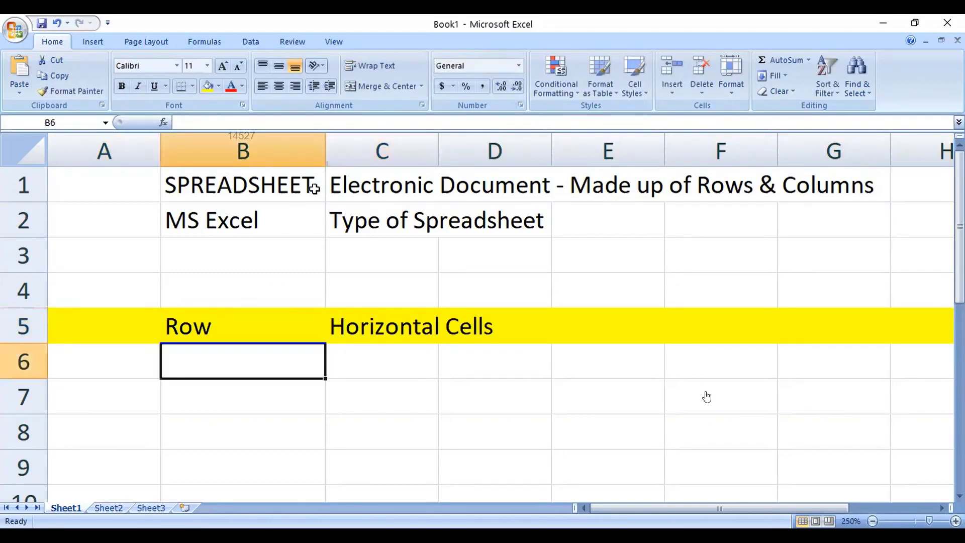
Fill all of column B with yellow, and enter "Column" in B6 with its definition "Vertical Cells" in C6
{"action": "left_click", "coordinate": [232, 146]}
{"action": "left_click", "coordinate": [207, 87]}
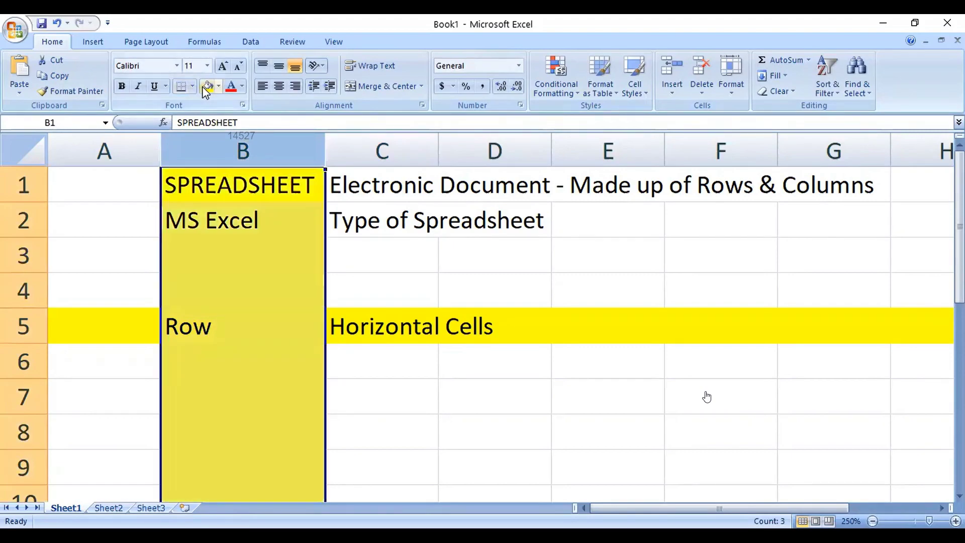
{"action": "left_click", "coordinate": [196, 353]}
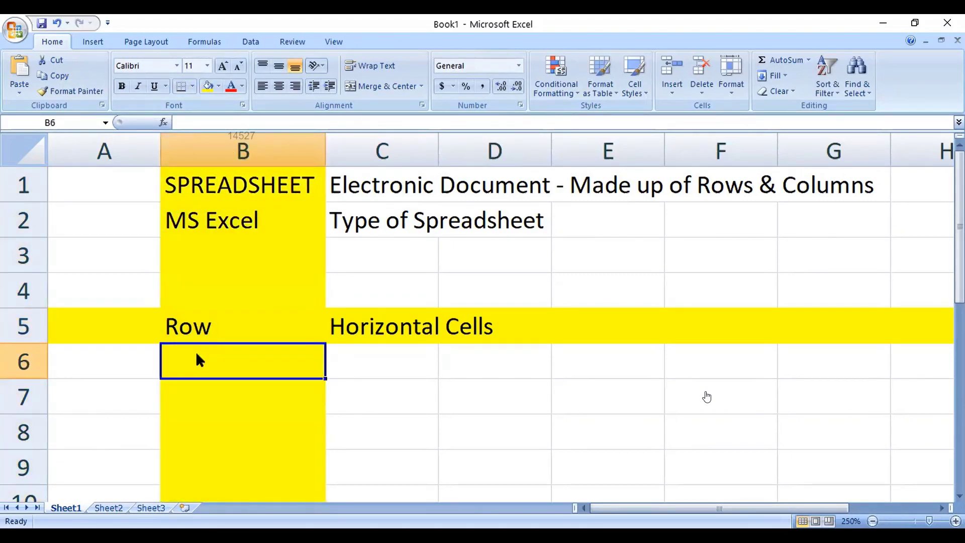
{"action": "type", "text": "Column"}
{"action": "key", "text": "Tab"}
{"action": "type", "text": "Vetr"}
{"action": "key", "text": "BackSpace"}
{"action": "key", "text": "BackSpace"}
{"action": "type", "text": "rtical Cells"}
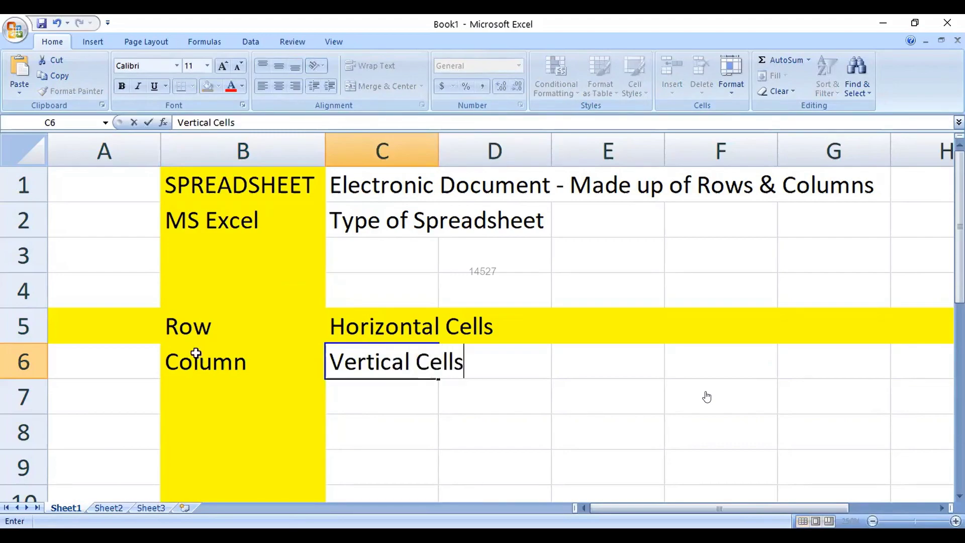
{"action": "key", "text": "Return"}
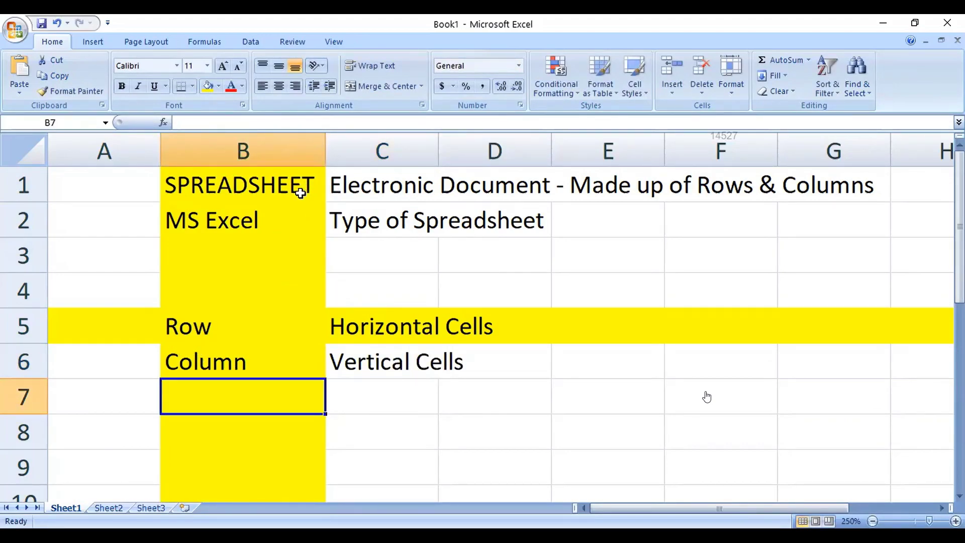
Examine how row 5 and each of columns A through F run across the sheet by selecting them in turn
{"action": "left_click", "coordinate": [252, 195]}
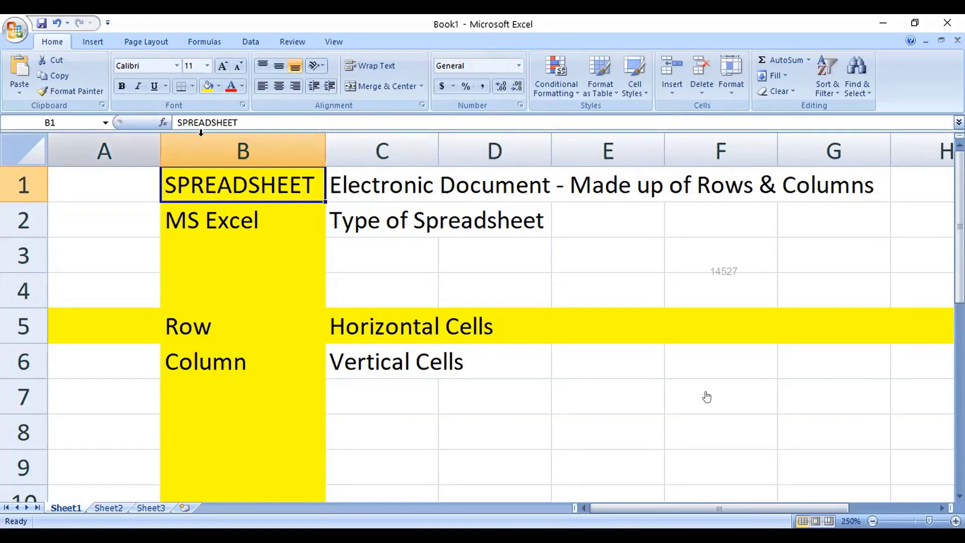
{"action": "left_click", "coordinate": [9, 317]}
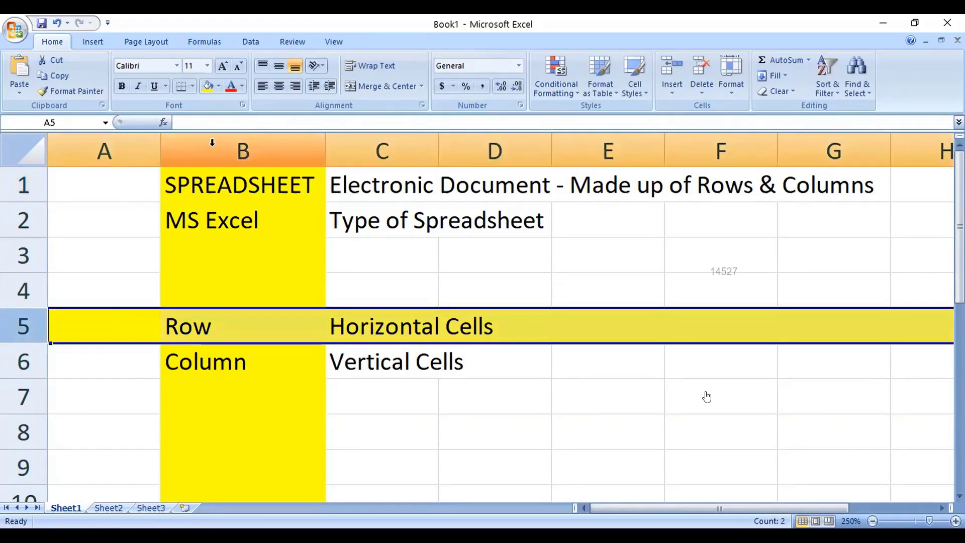
{"action": "left_click", "coordinate": [242, 151]}
{"action": "left_click", "coordinate": [104, 151]}
{"action": "left_click", "coordinate": [382, 151]}
{"action": "left_click", "coordinate": [494, 151]}
{"action": "left_click", "coordinate": [602, 151]}
{"action": "left_click", "coordinate": [721, 148]}
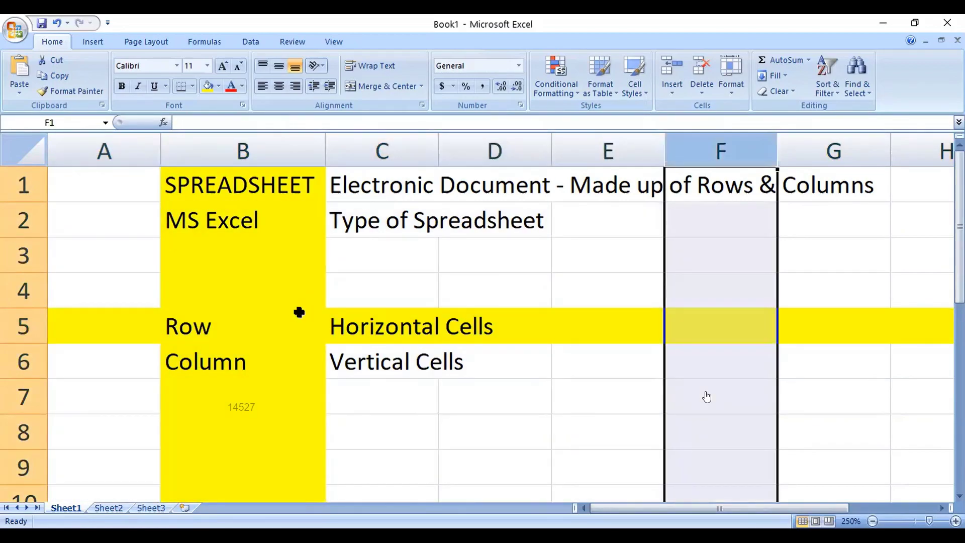
Enter the term "Cells" in cell B7 below the Column entry
{"action": "left_click", "coordinate": [235, 390]}
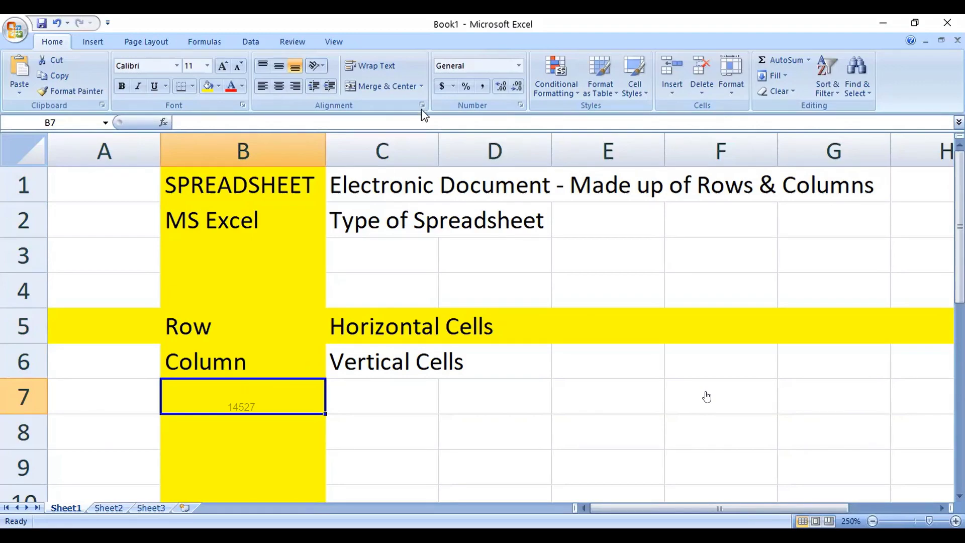
{"action": "double_click", "coordinate": [465, 399]}
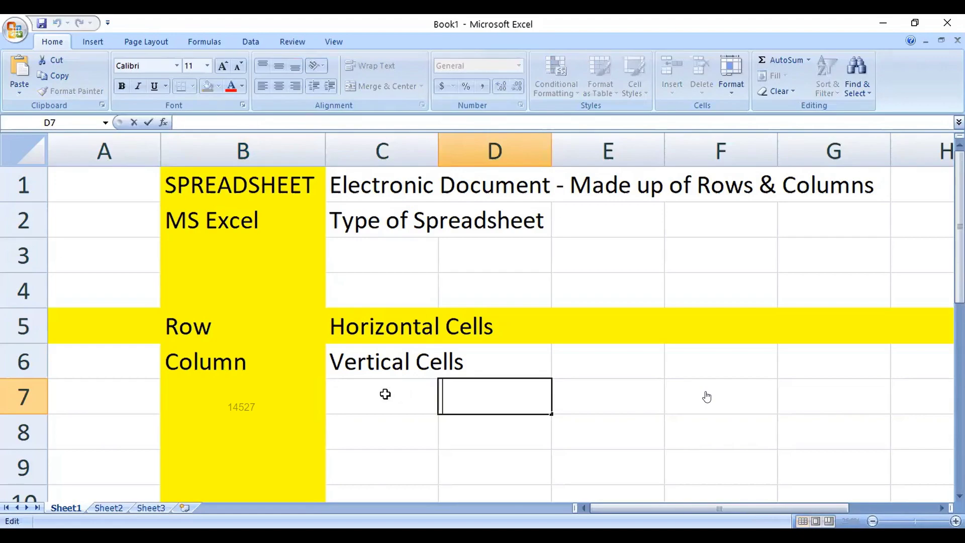
{"action": "left_click", "coordinate": [201, 402]}
{"action": "type", "text": "Cells"}
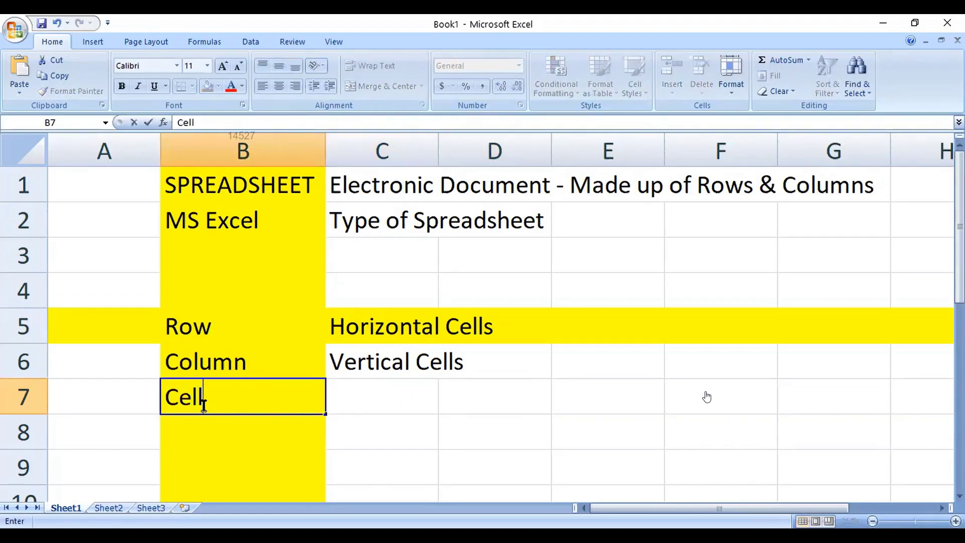
{"action": "key", "text": "Tab"}
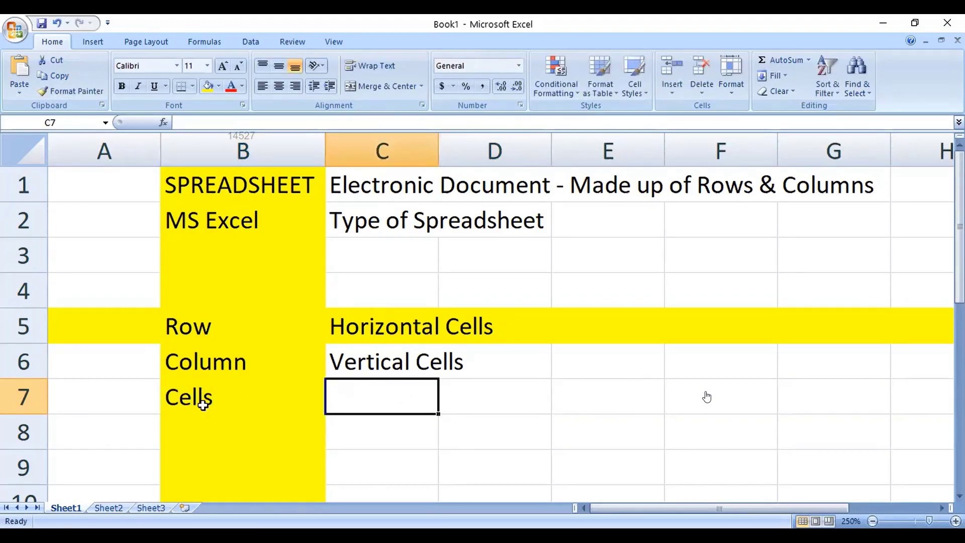
Enter the definition "Intersection of Row & Column" in cell C7
{"action": "type", "text": "Intersectio"}
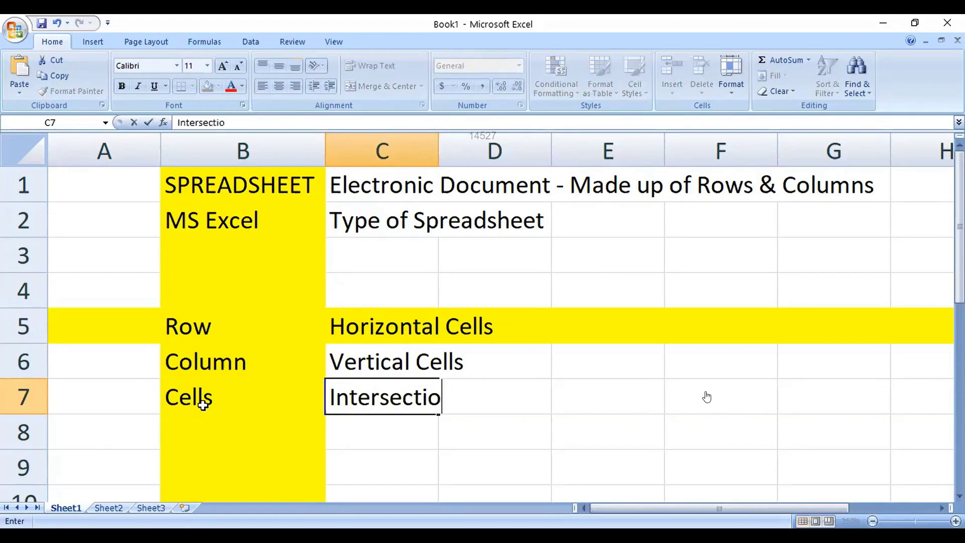
{"action": "type", "text": "n of Row & Colum"}
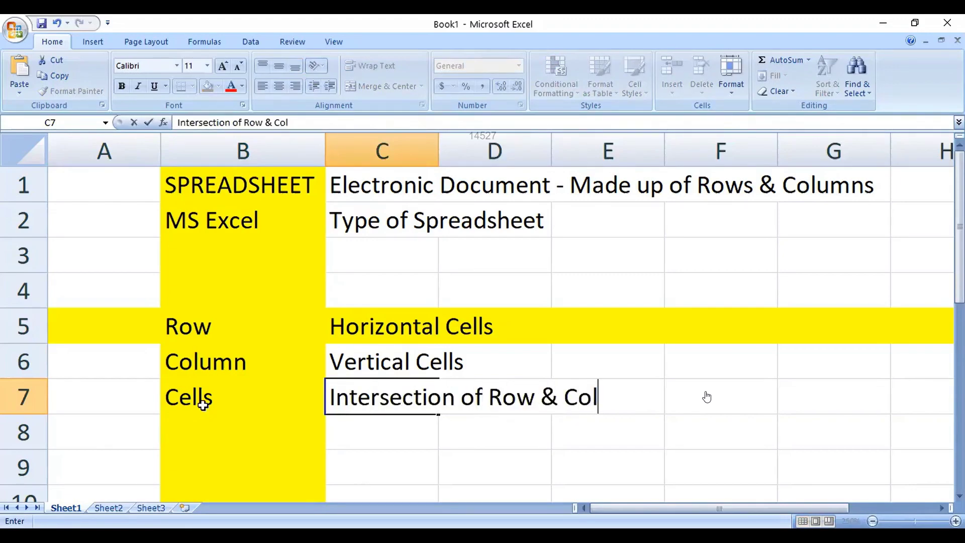
{"action": "key", "text": "Return"}
{"action": "key", "text": "Up"}
{"action": "key", "text": "Right"}
{"action": "key", "text": "F2"}
{"action": "type", "text": "n"}
{"action": "key", "text": "Return"}
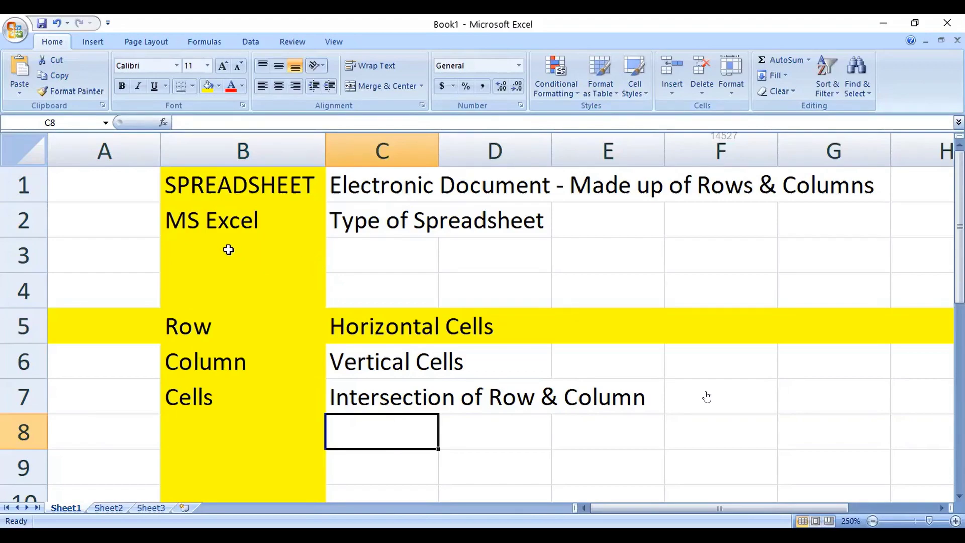
Inspect the cell addresses of D3, D4 and A1 by selecting each cell in turn
{"action": "left_click", "coordinate": [493, 255]}
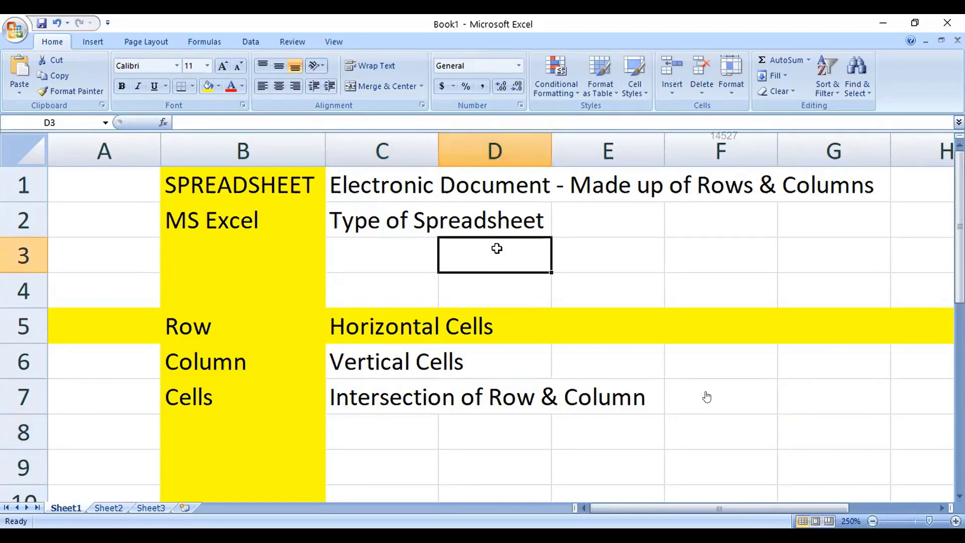
{"action": "left_click", "coordinate": [105, 122]}
{"action": "left_click", "coordinate": [105, 123]}
{"action": "left_click", "coordinate": [463, 255]}
{"action": "left_click", "coordinate": [463, 284]}
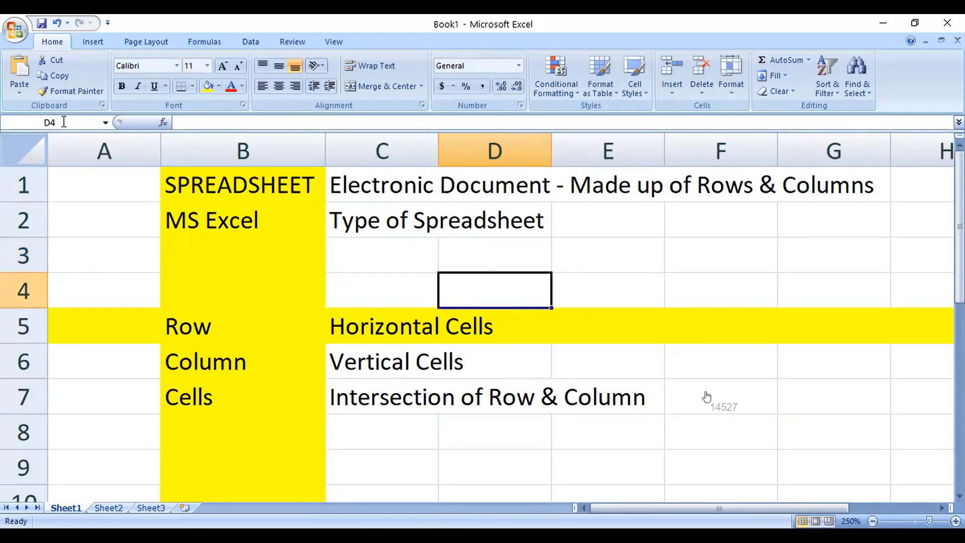
{"action": "left_click", "coordinate": [96, 175]}
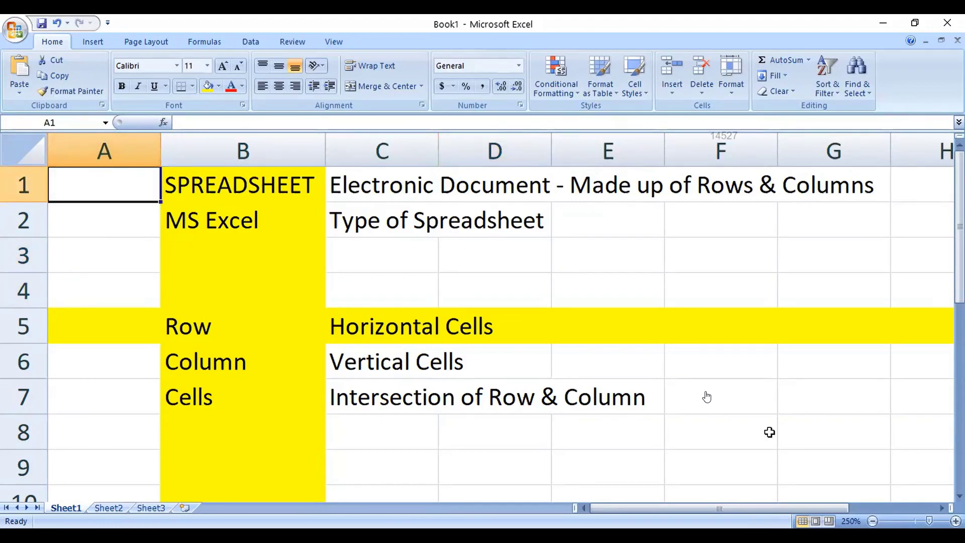
Compare the underlying contents of cells F8, D7 and C7
{"action": "left_click", "coordinate": [754, 432]}
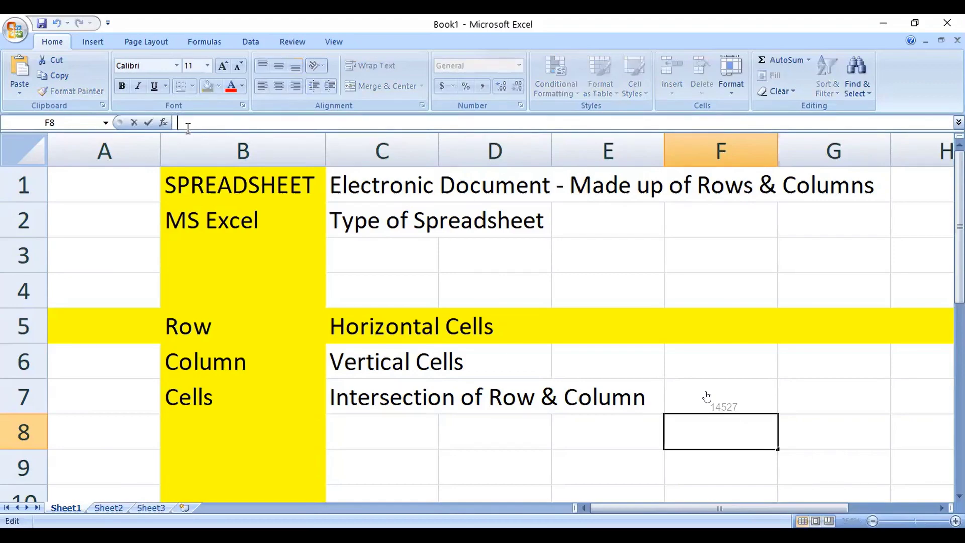
{"action": "left_click", "coordinate": [507, 399]}
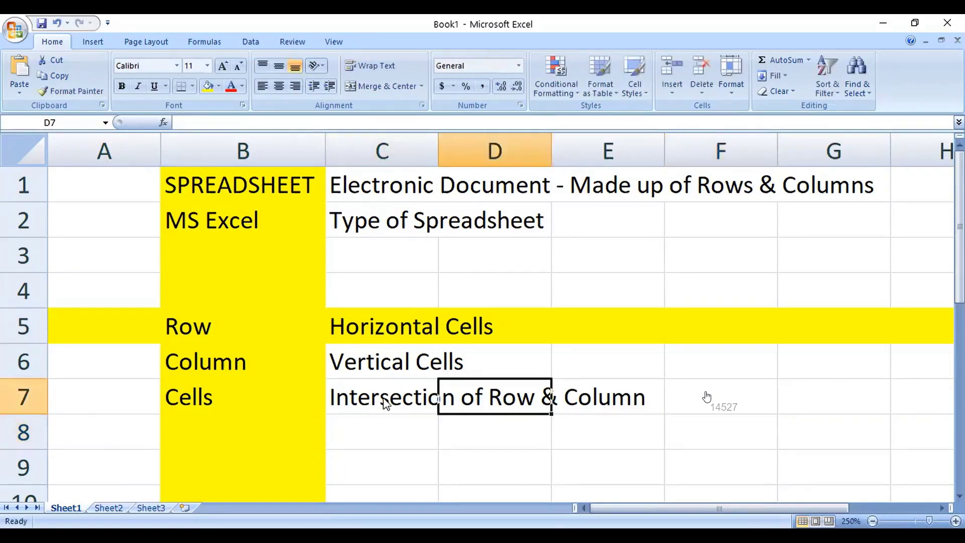
{"action": "left_click", "coordinate": [372, 394]}
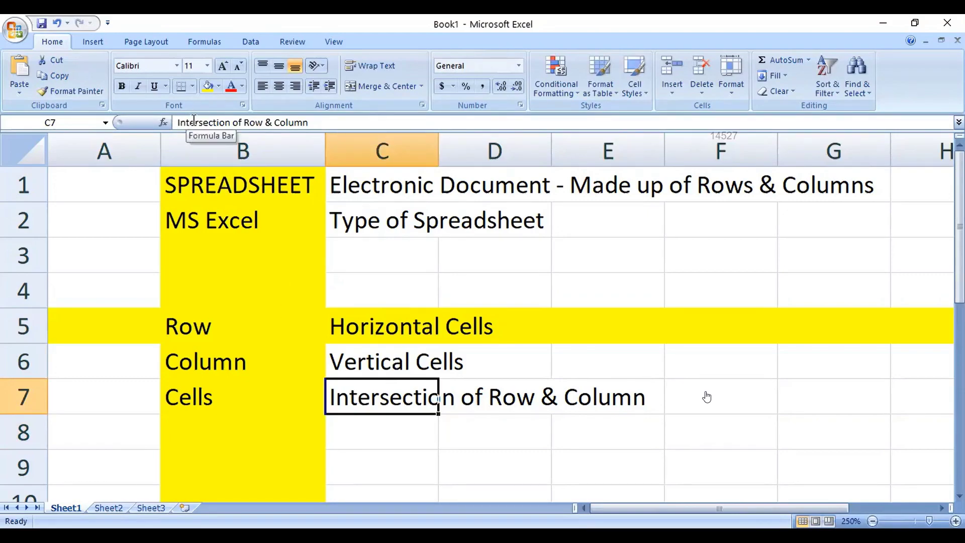
Enter the term "New File" in cell B8 and its description "How to Open a New File" in cell C8
{"action": "scroll", "coordinate": [372, 289], "scroll_direction": "down", "scroll_amount": 2}
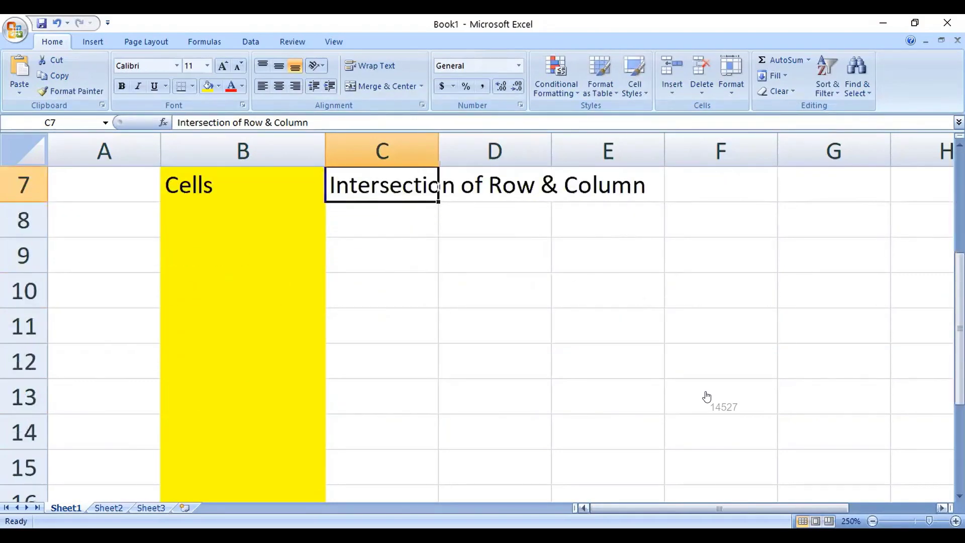
{"action": "scroll", "coordinate": [516, 401], "scroll_direction": "up", "scroll_amount": 2}
{"action": "scroll", "coordinate": [515, 401], "scroll_direction": "down", "scroll_amount": 1}
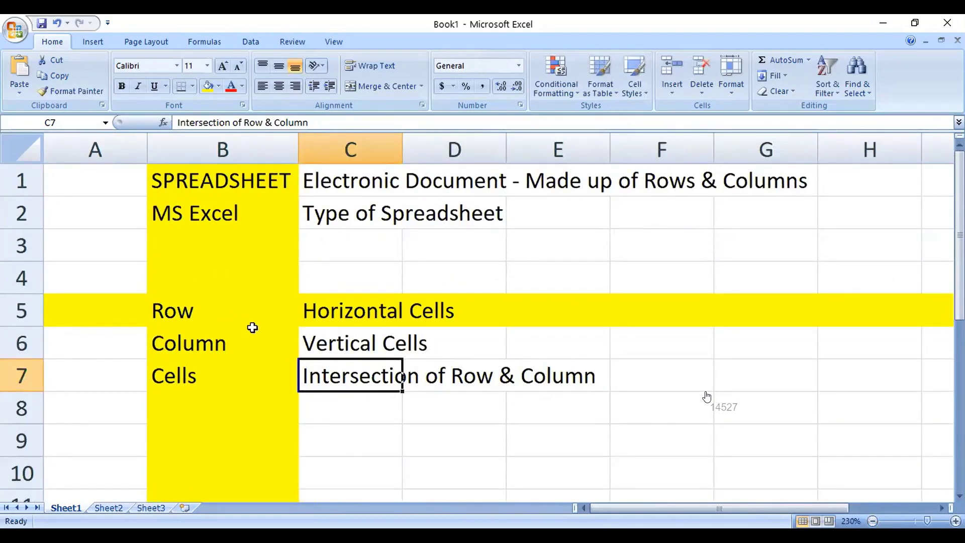
{"action": "left_click", "coordinate": [204, 413]}
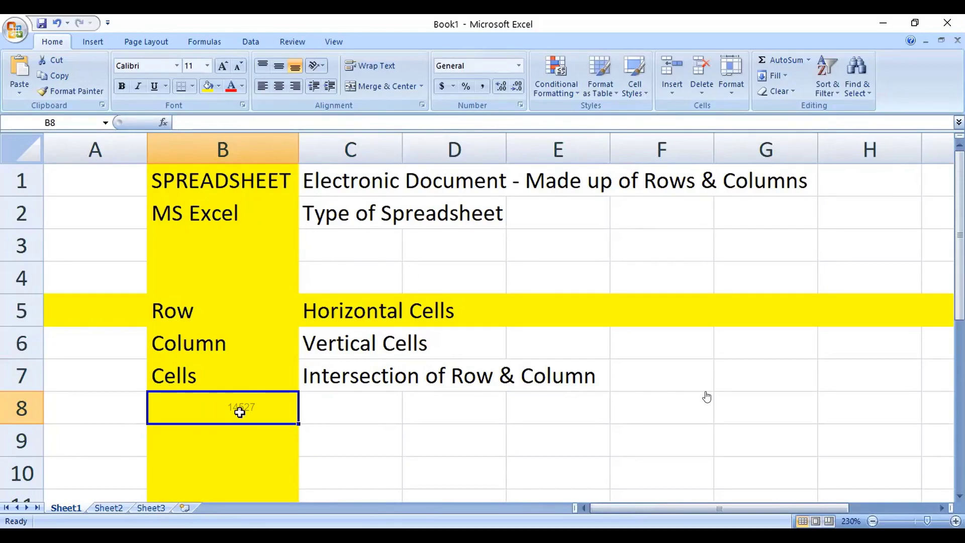
{"action": "type", "text": "New File"}
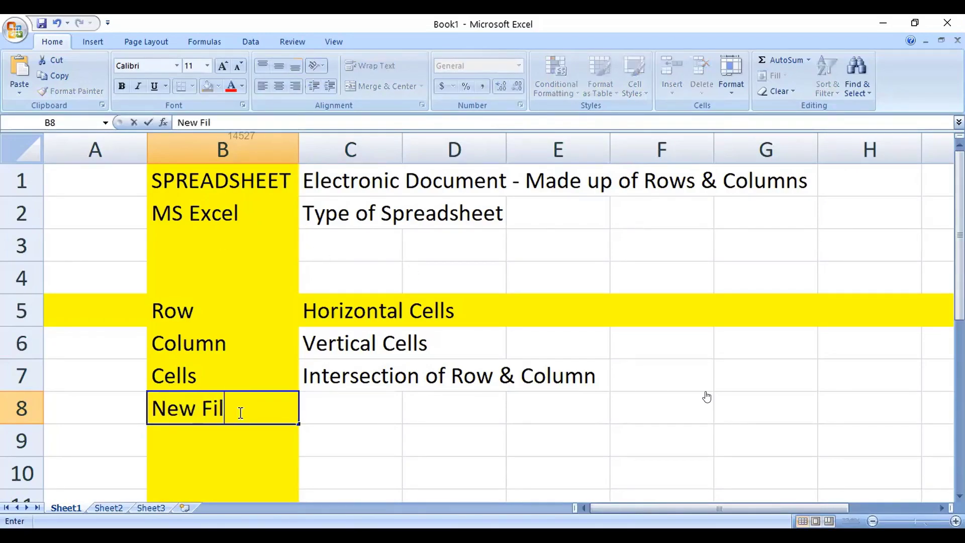
{"action": "key", "text": "Tab"}
{"action": "type", "text": "How to Open a "}
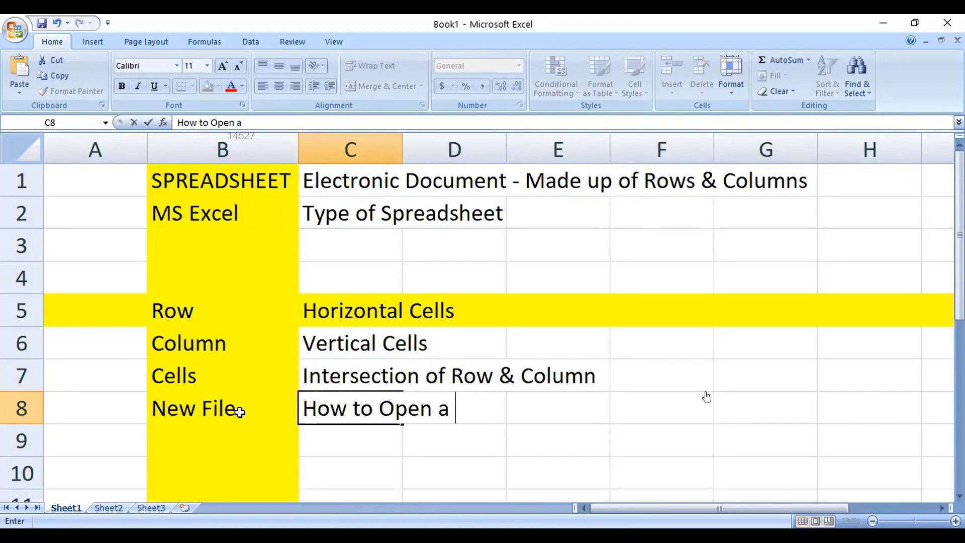
{"action": "type", "text": "New File"}
{"action": "key", "text": "Return"}
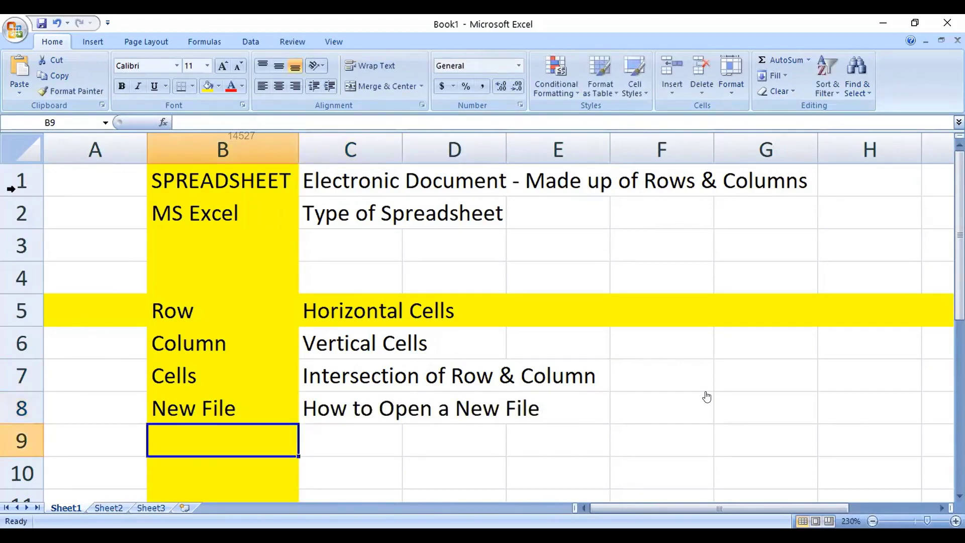
Create a new workbook from the installed Loan Amortization template
{"action": "left_click", "coordinate": [10, 33]}
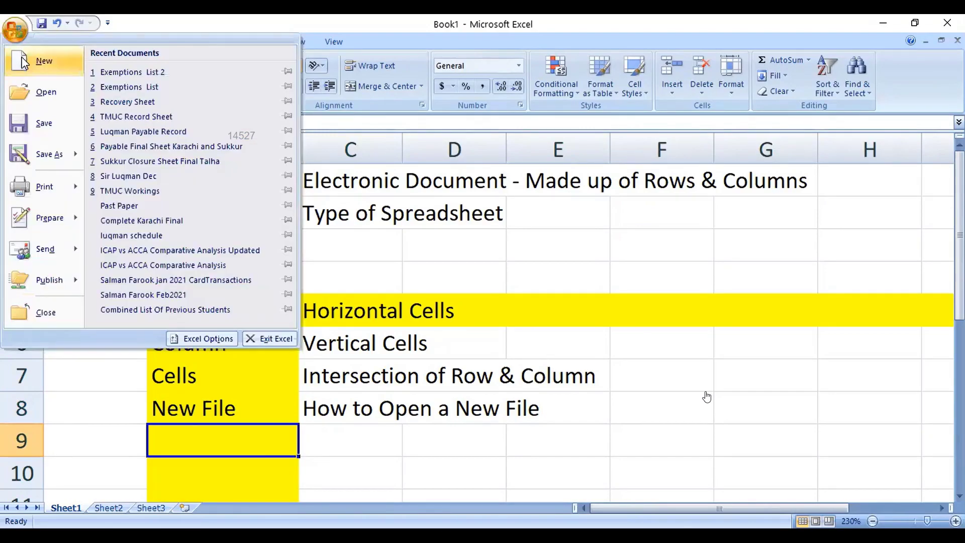
{"action": "left_click", "coordinate": [40, 61]}
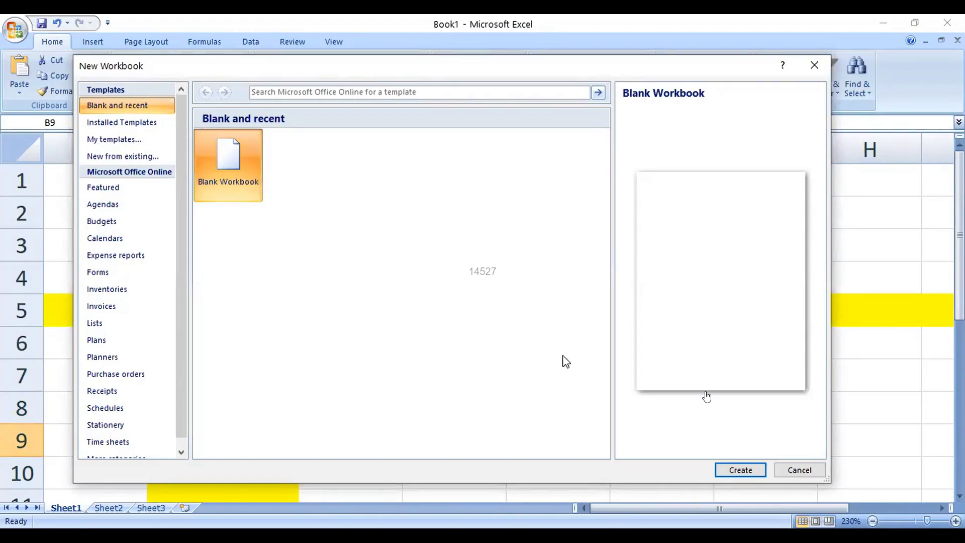
{"action": "left_click", "coordinate": [132, 126]}
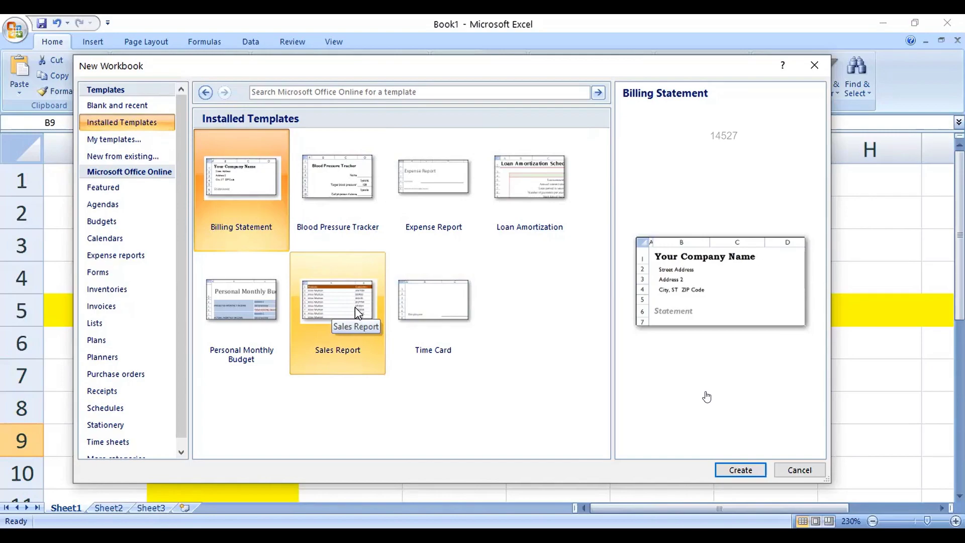
{"action": "left_click", "coordinate": [510, 193]}
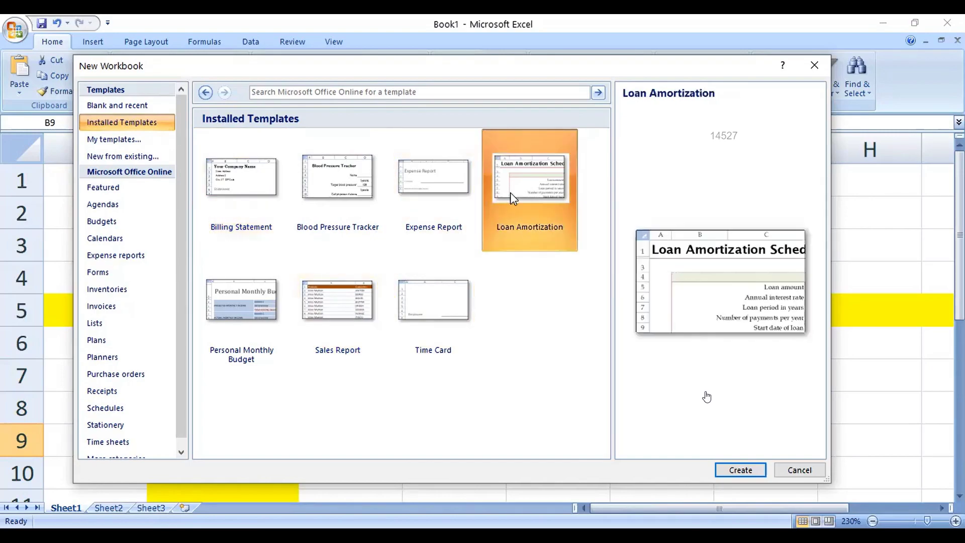
{"action": "left_click", "coordinate": [752, 470]}
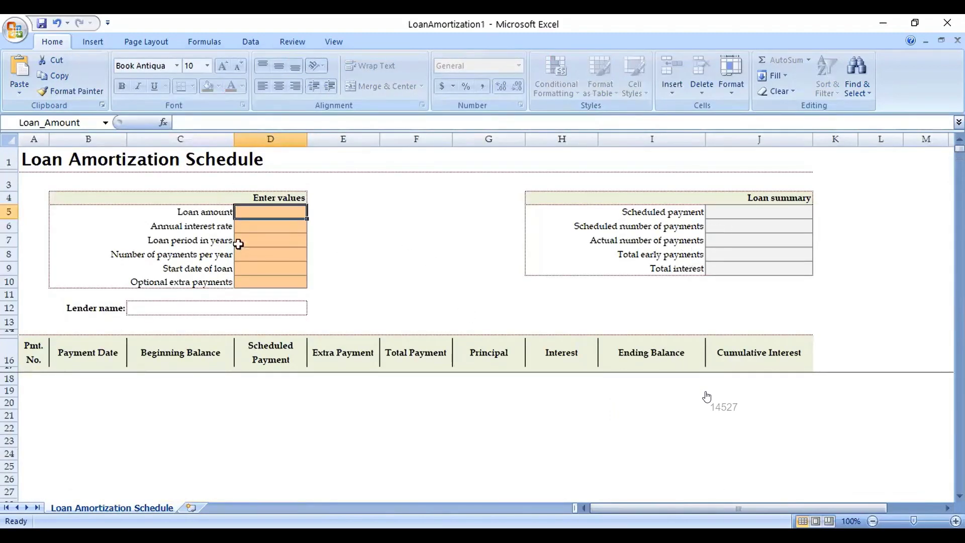
Browse the online template categories for a new workbook, including Agendas and Sales
{"action": "left_click", "coordinate": [15, 29]}
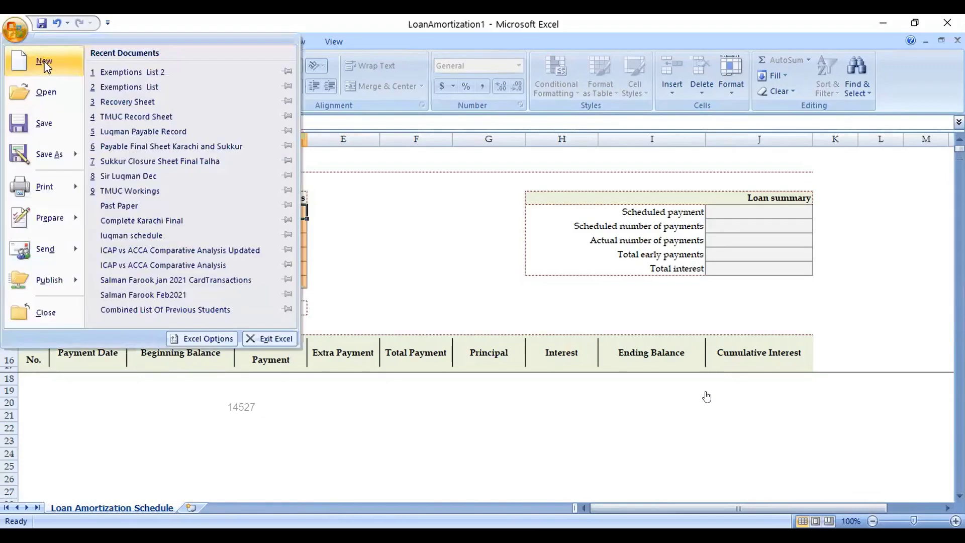
{"action": "left_click", "coordinate": [45, 62]}
{"action": "left_click", "coordinate": [129, 203]}
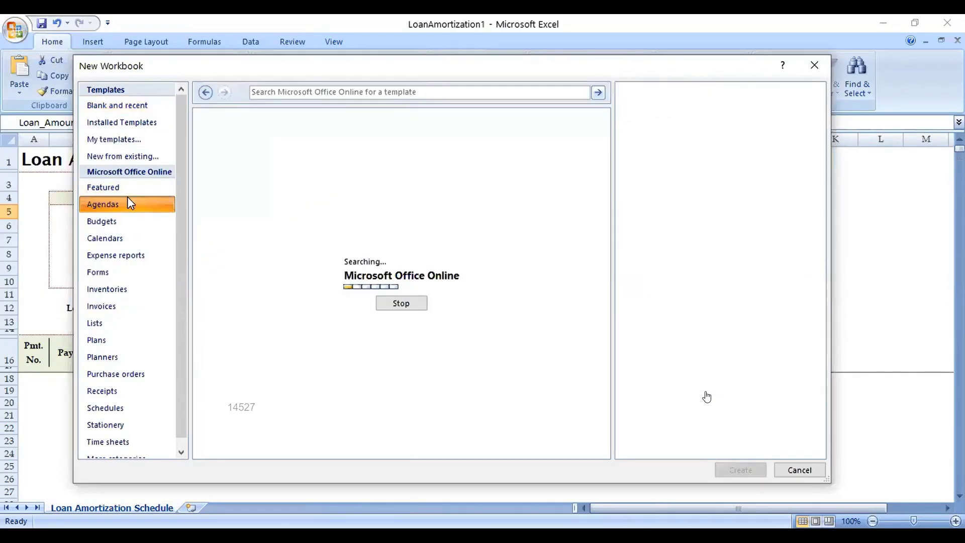
{"action": "scroll", "coordinate": [107, 388], "scroll_direction": "down", "scroll_amount": 6}
{"action": "left_click", "coordinate": [103, 391]}
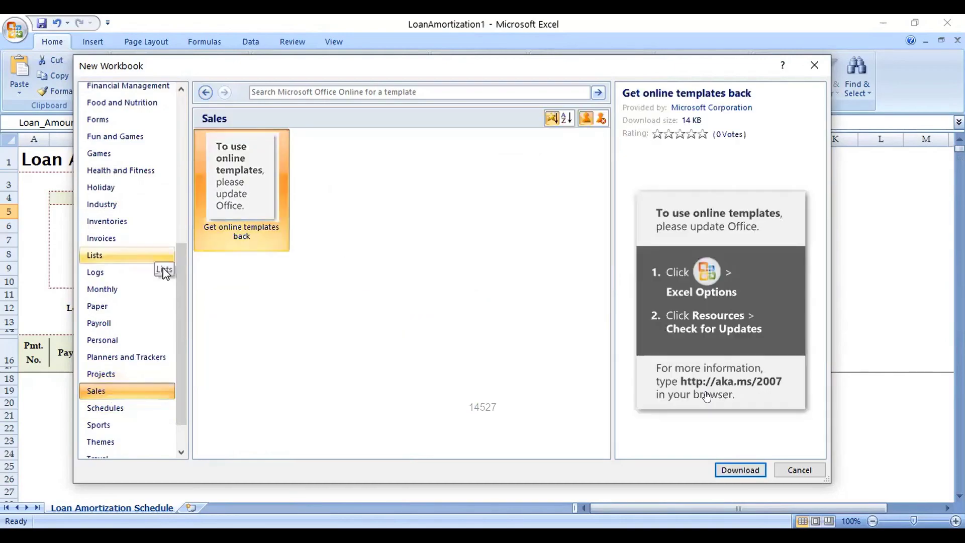
{"action": "scroll", "coordinate": [155, 279], "scroll_direction": "up", "scroll_amount": 6}
{"action": "left_click", "coordinate": [135, 292]}
Create a new workbook from the installed Sales Report template
{"action": "left_click", "coordinate": [151, 123]}
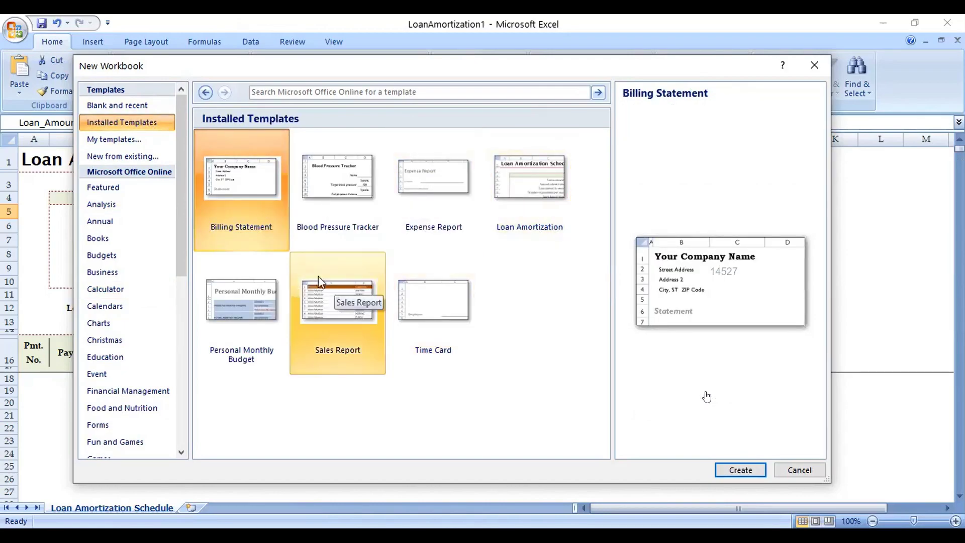
{"action": "left_click", "coordinate": [312, 296]}
{"action": "left_click", "coordinate": [755, 469]}
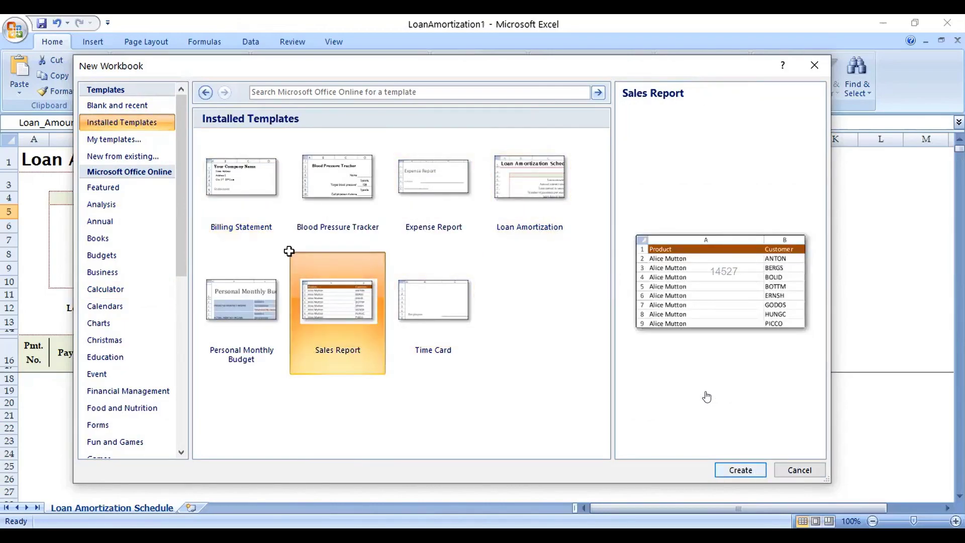
Examine the product, customer and quarterly figures on the Source Data sheet, selecting the range D6:E18
{"action": "scroll", "coordinate": [206, 289], "scroll_direction": "down", "scroll_amount": 10}
{"action": "scroll", "coordinate": [206, 289], "scroll_direction": "up", "scroll_amount": 10}
{"action": "left_click", "coordinate": [295, 159]}
{"action": "left_click", "coordinate": [151, 167]}
{"action": "left_click", "coordinate": [226, 166]}
{"action": "key", "text": "Right"}
{"action": "key", "text": "Right"}
{"action": "key", "text": "Right"}
{"action": "key", "text": "Right"}
{"action": "left_click_drag", "start_coordinate": [352, 225], "coordinate": [415, 394]}
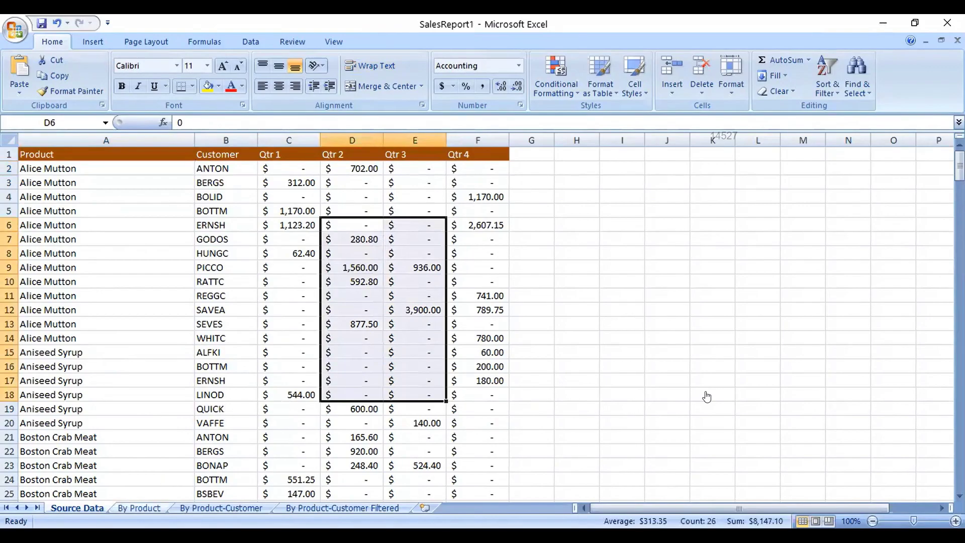
Expand the Alice Mutton customer rows in the pivot table on the By Product-Customer Filtered sheet
{"action": "key", "text": "ctrl+Page_Down"}
{"action": "key", "text": "ctrl+Page_Down"}
{"action": "key", "text": "ctrl+Page_Down"}
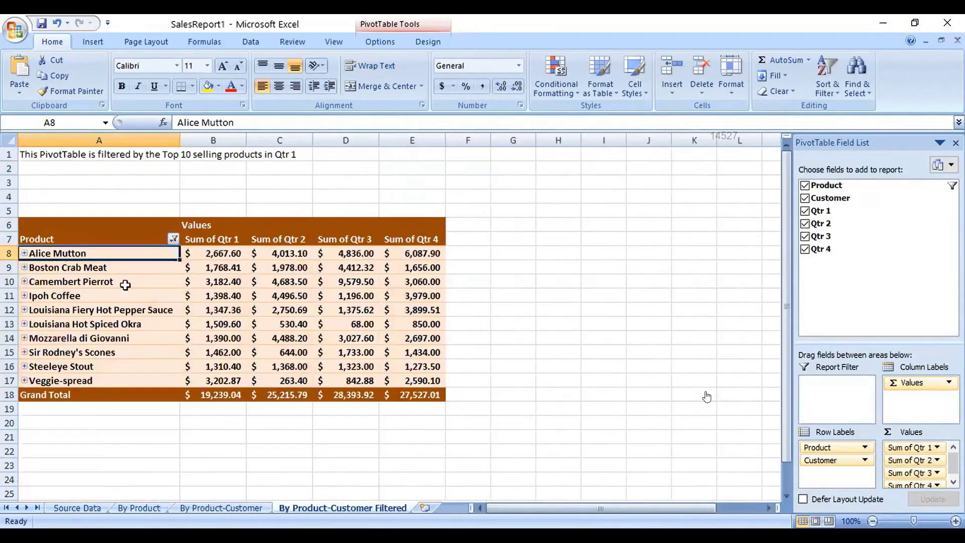
{"action": "left_click", "coordinate": [24, 252]}
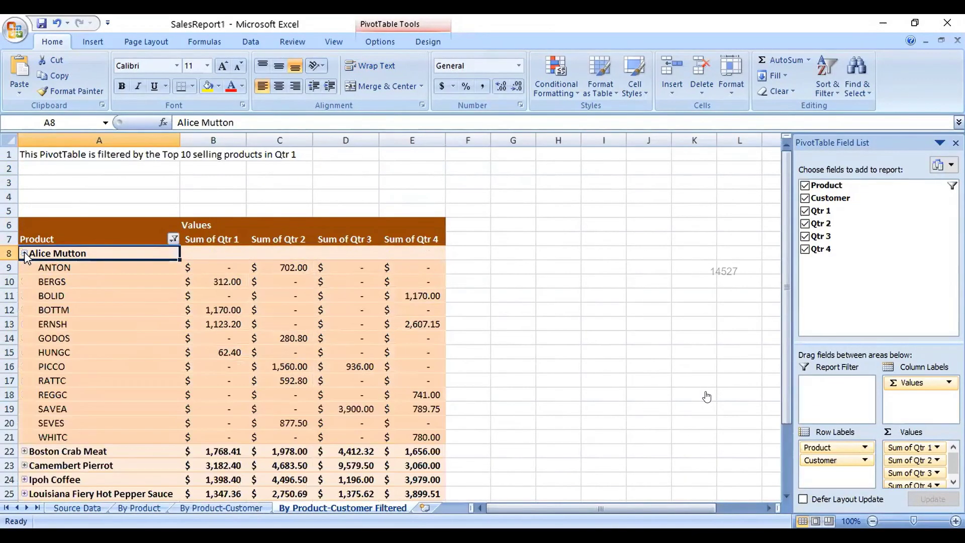
Replace the first two product labels in the By Product pivot table with "Syrup" in A8 and "Pharma" in A9
{"action": "key", "text": "ctrl+Page_Up"}
{"action": "key", "text": "ctrl+Page_Up"}
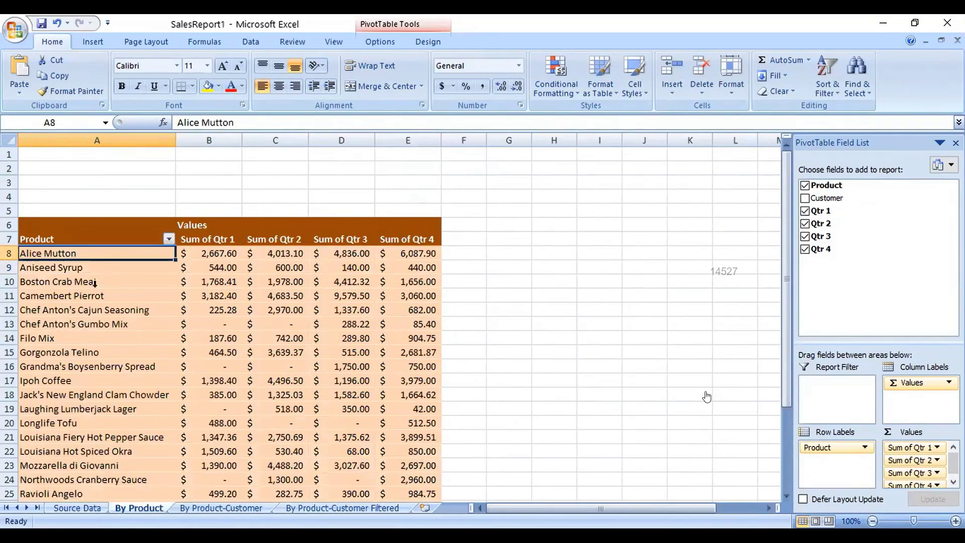
{"action": "type", "text": "asdad\\"}
{"action": "key", "text": "Escape"}
{"action": "type", "text": "Syrup"}
{"action": "key", "text": "Return"}
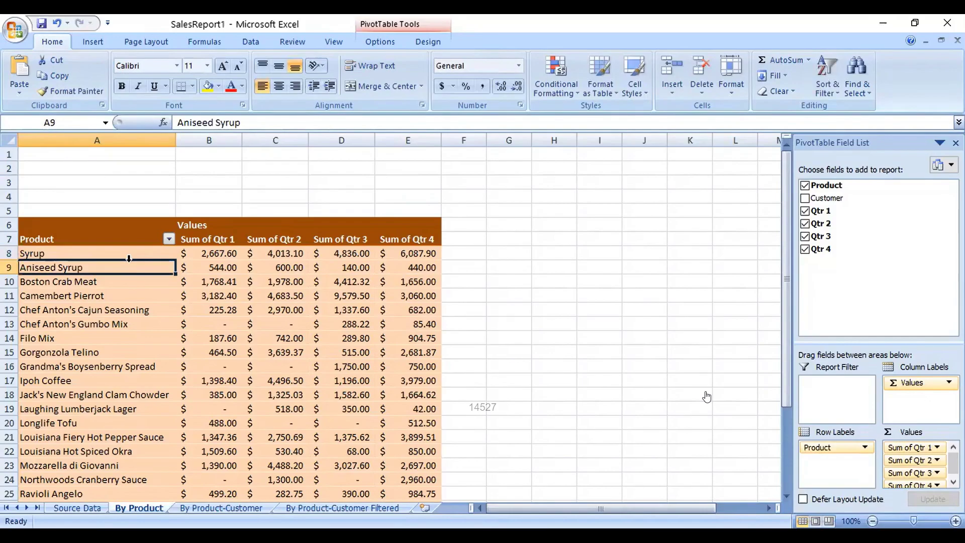
{"action": "type", "text": "Pharma"}
{"action": "key", "text": "Return"}
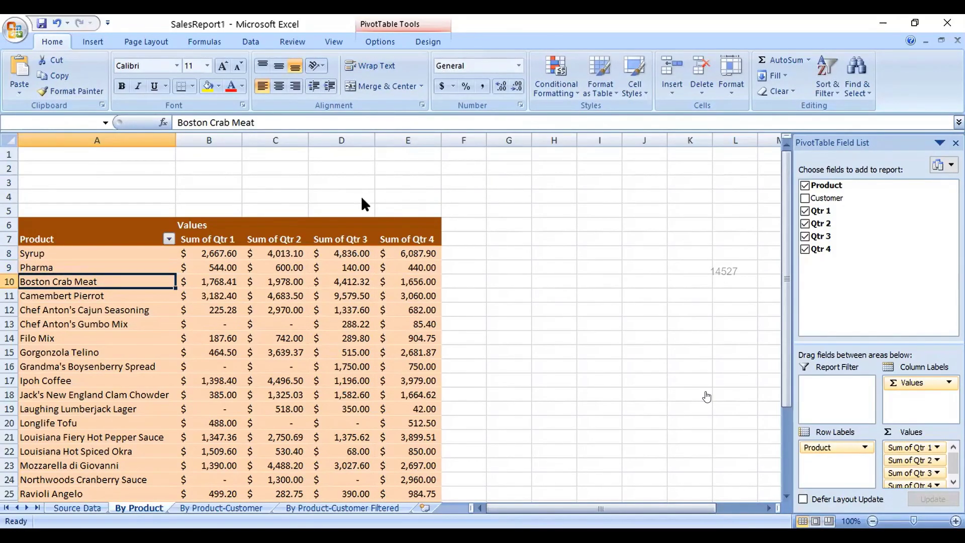
Close the Sales Report and Loan Amortization workbooks without saving, returning to Book1
{"action": "key", "text": "ctrl+w"}
{"action": "left_click", "coordinate": [489, 316]}
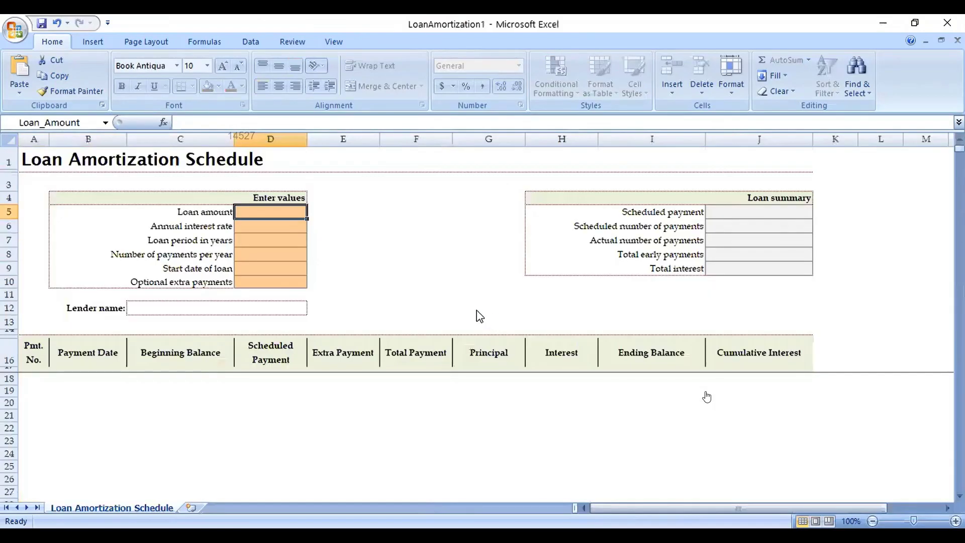
{"action": "key", "text": "ctrl+w"}
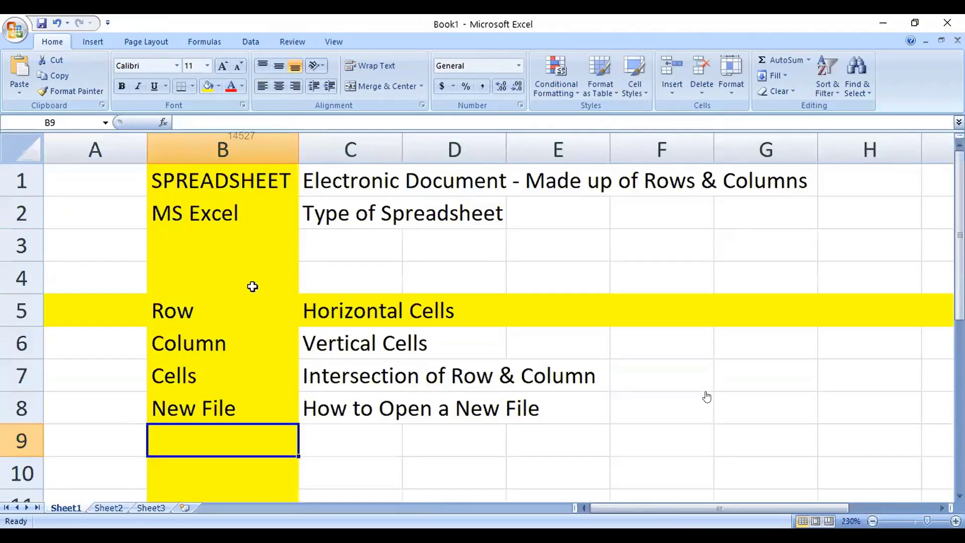
Create a new blank workbook and select cells in its empty grid, ending with the range D2:D6
{"action": "left_click", "coordinate": [15, 28]}
{"action": "left_click", "coordinate": [40, 93]}
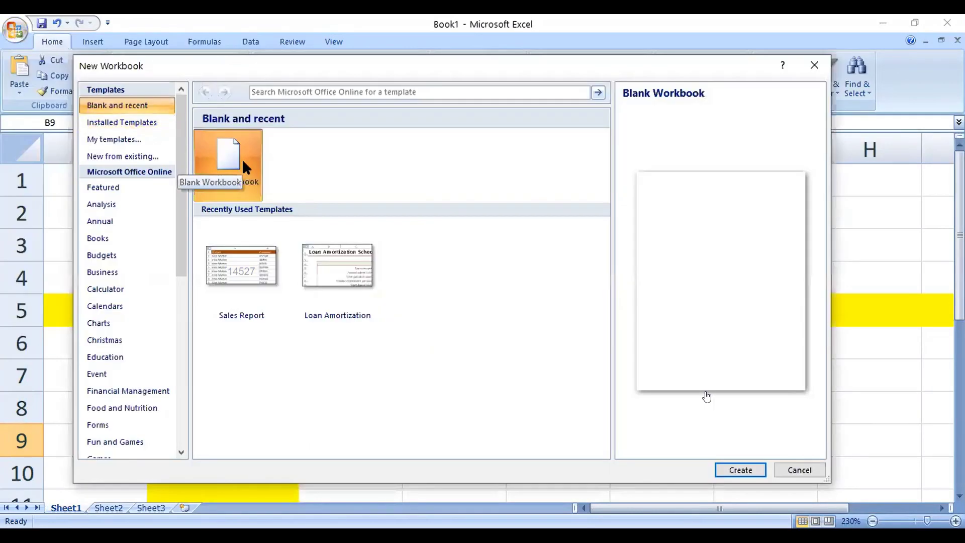
{"action": "left_click", "coordinate": [740, 470]}
{"action": "left_click_drag", "start_coordinate": [266, 169], "coordinate": [711, 411]}
{"action": "left_click", "coordinate": [359, 282]}
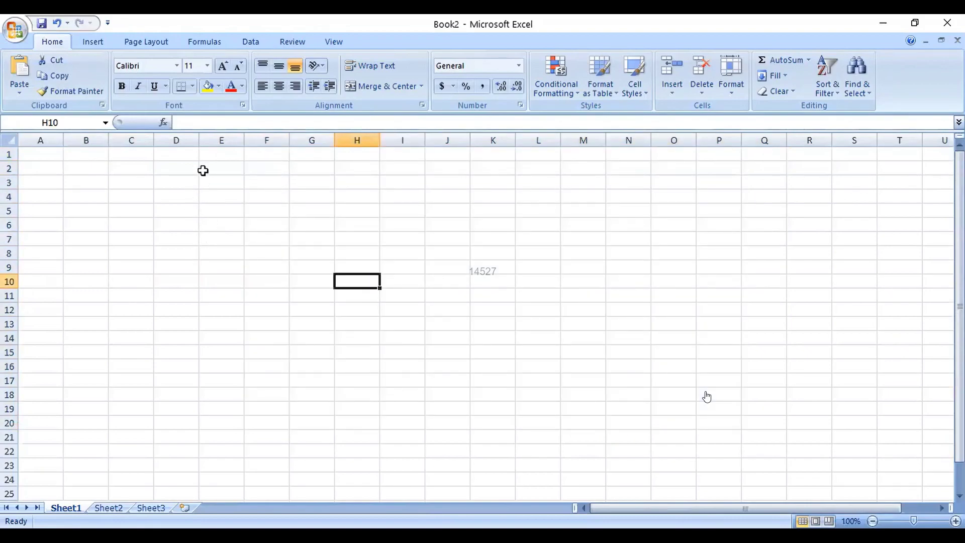
{"action": "left_click_drag", "start_coordinate": [176, 168], "coordinate": [169, 201]}
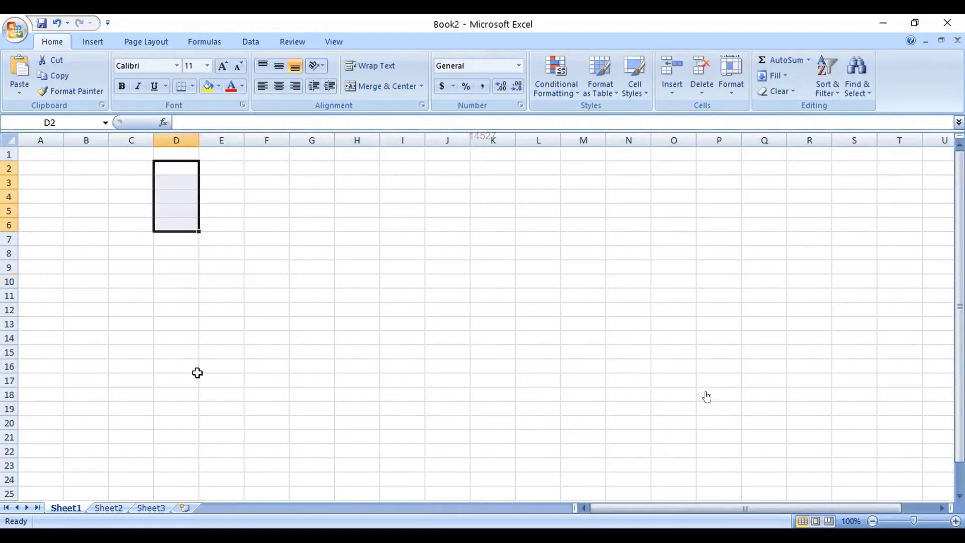
Switch back to the Book1 terms sheet and enter the term "Grid Lines" in cell B9
{"action": "key", "text": "alt+Tab"}
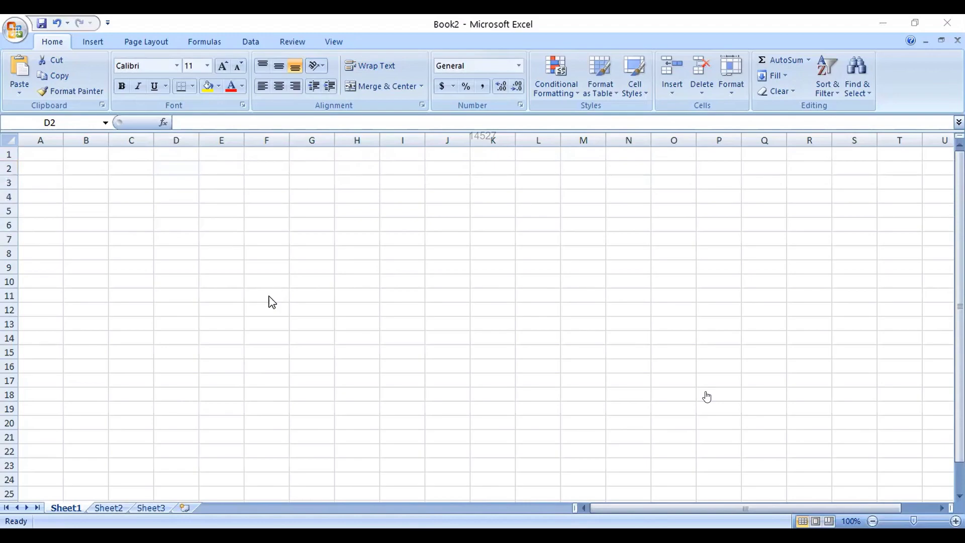
{"action": "type", "text": "Grid Lines"}
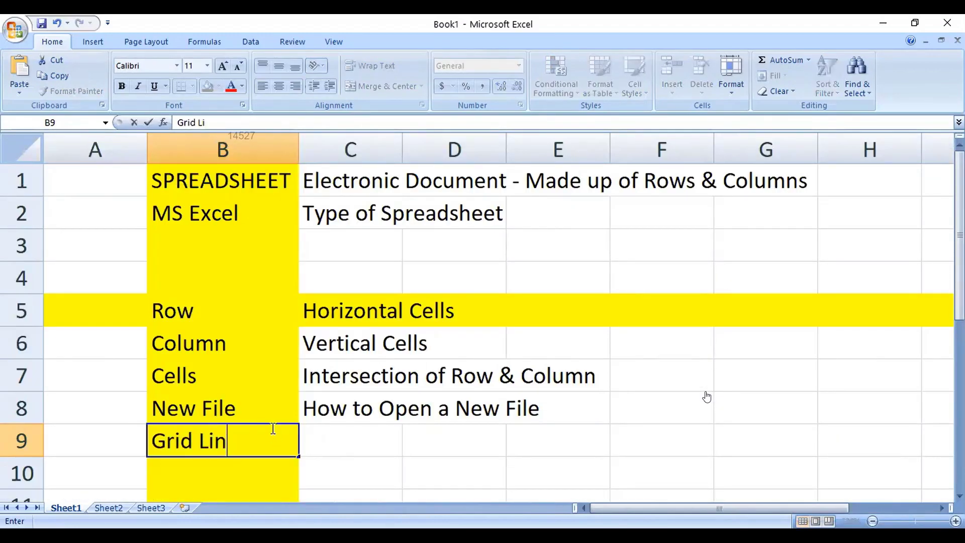
{"action": "key", "text": "Return"}
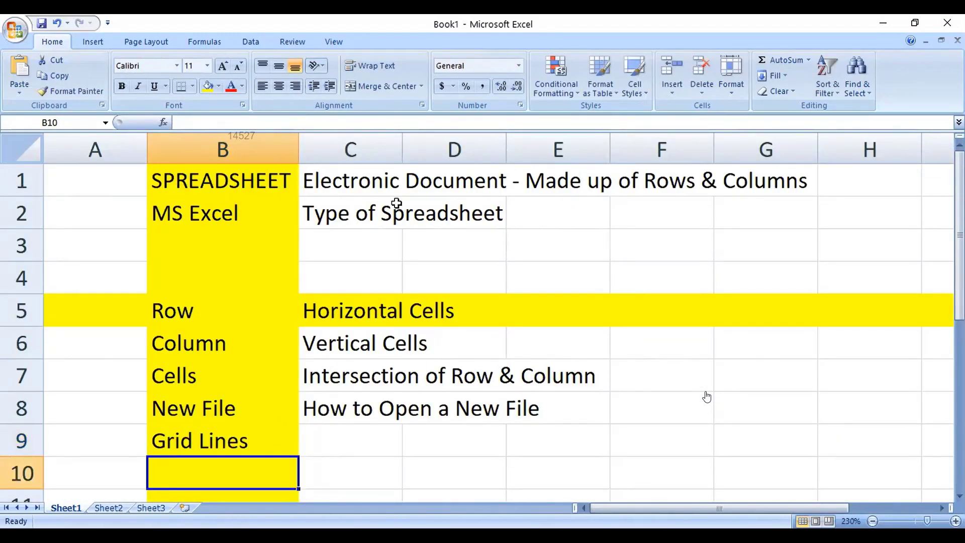
{"action": "key", "text": "alt+Tab"}
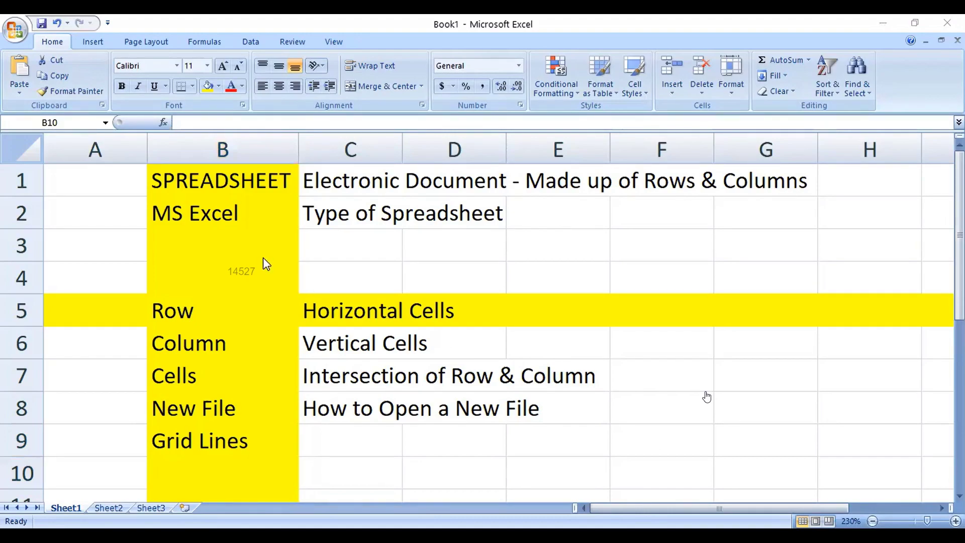
{"action": "left_click", "coordinate": [368, 243]}
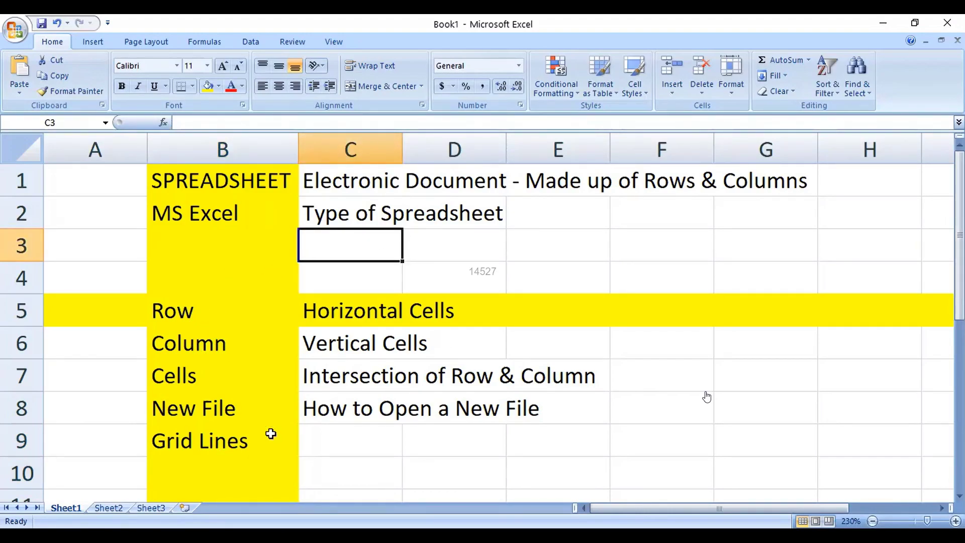
{"action": "left_click", "coordinate": [311, 439]}
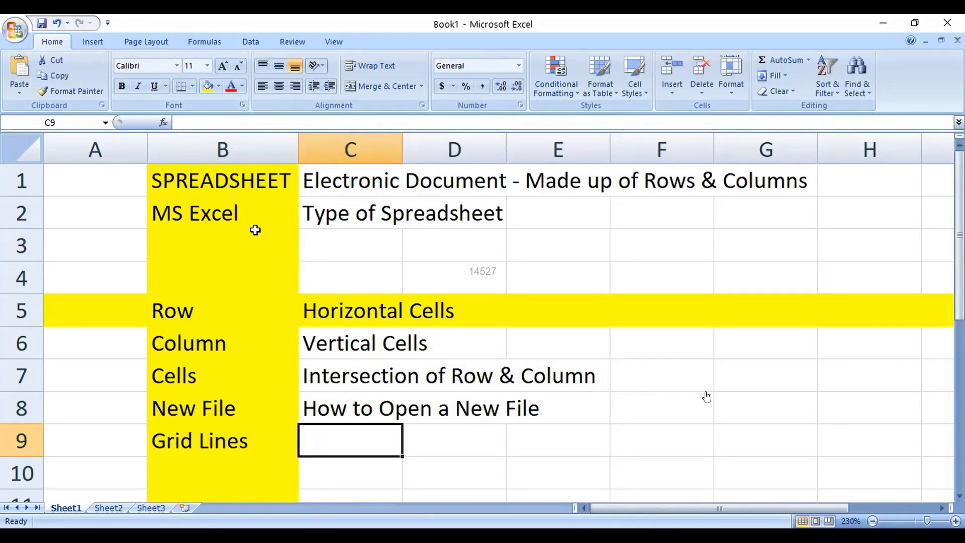
{"action": "left_click", "coordinate": [242, 418]}
{"action": "left_click", "coordinate": [370, 409]}
{"action": "key", "text": "alt+f"}
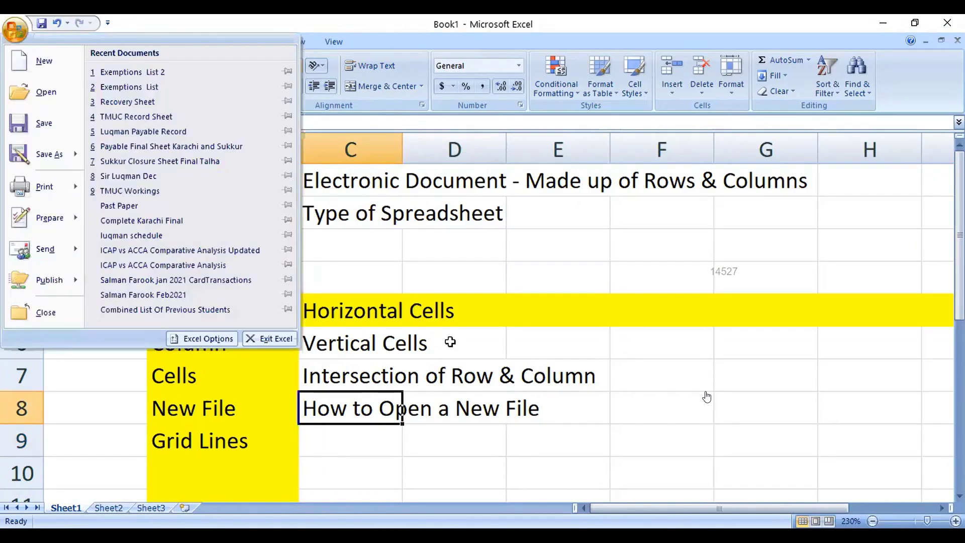
{"action": "left_click", "coordinate": [200, 466]}
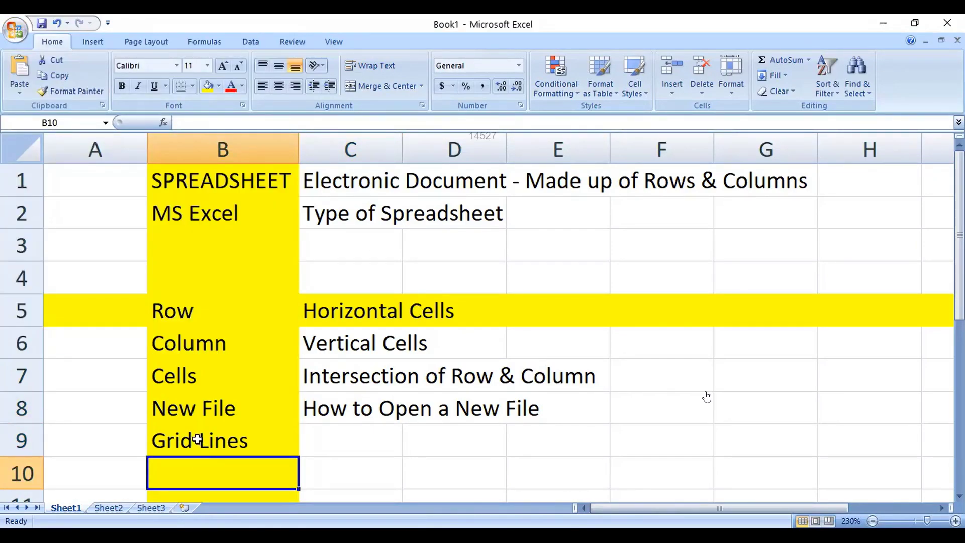
Open the existing Landex solution workbook from the Documents folder, look through its proposals and return to Book1
{"action": "left_click", "coordinate": [19, 31]}
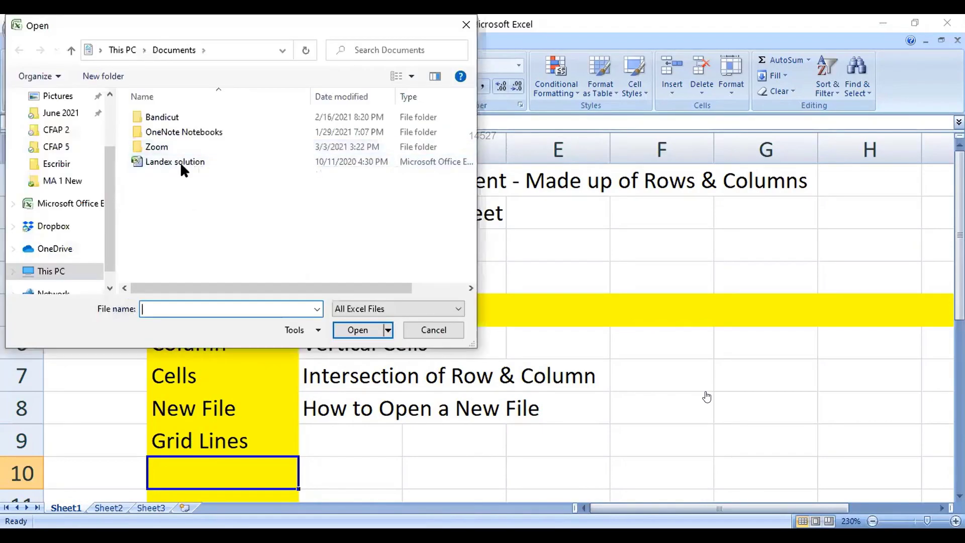
{"action": "left_click", "coordinate": [181, 162]}
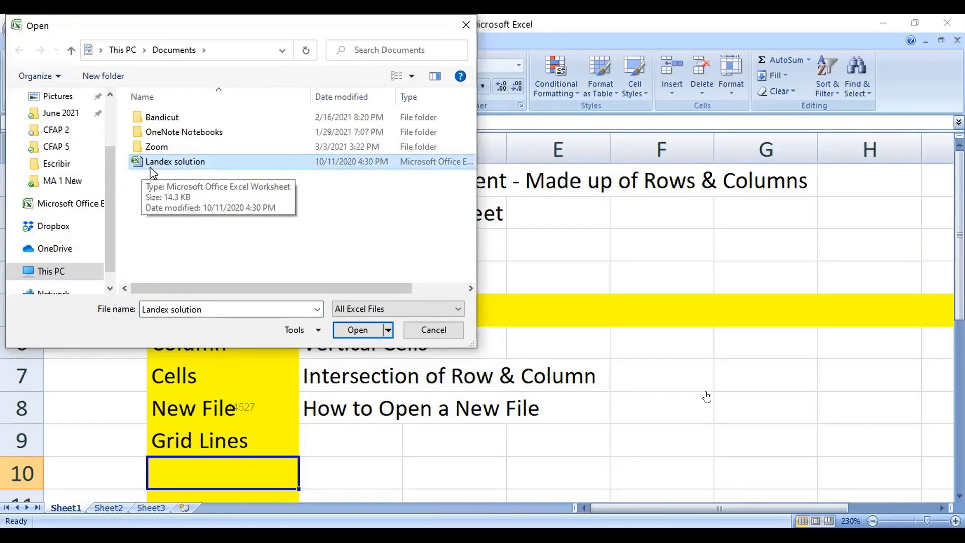
{"action": "left_click", "coordinate": [340, 329]}
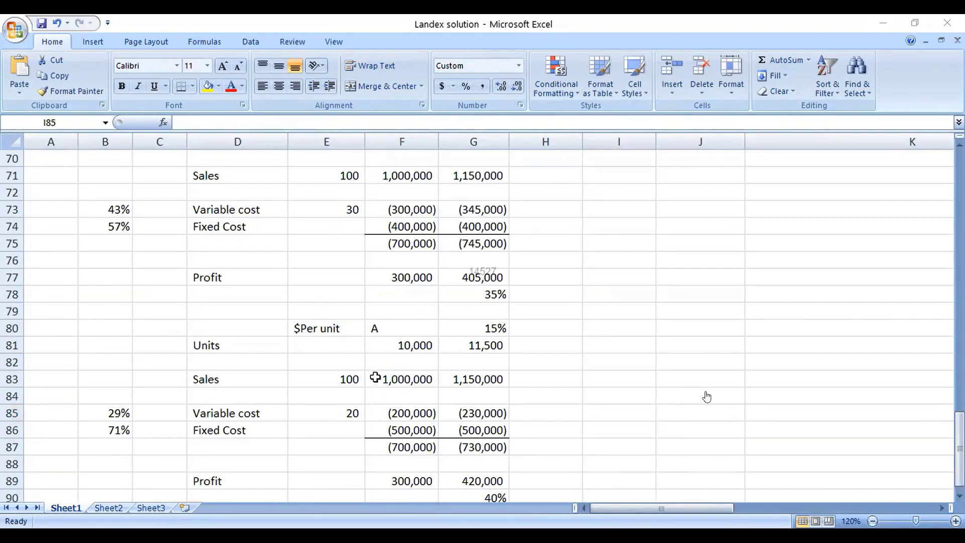
{"action": "scroll", "coordinate": [375, 377], "scroll_direction": "up", "scroll_amount": 20}
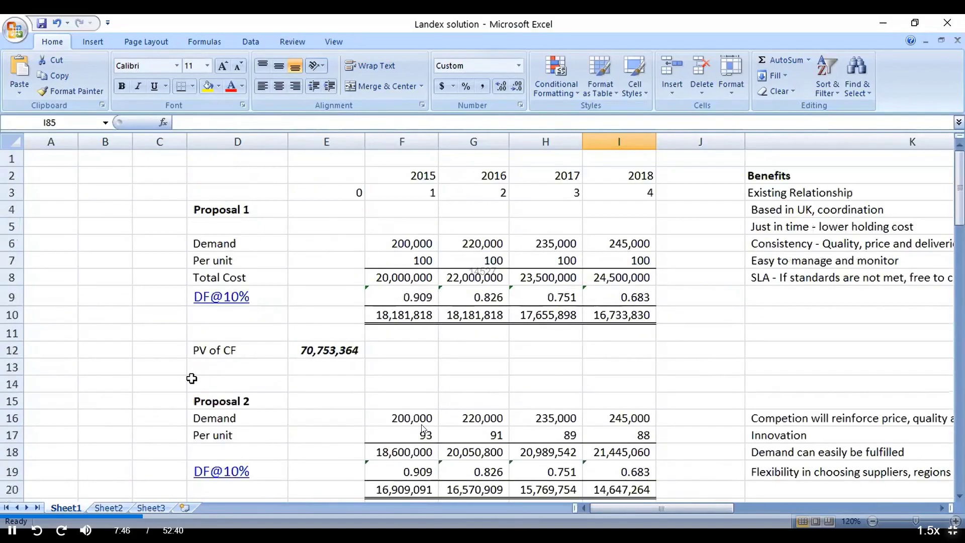
{"action": "scroll", "coordinate": [382, 364], "scroll_direction": "down", "scroll_amount": 6}
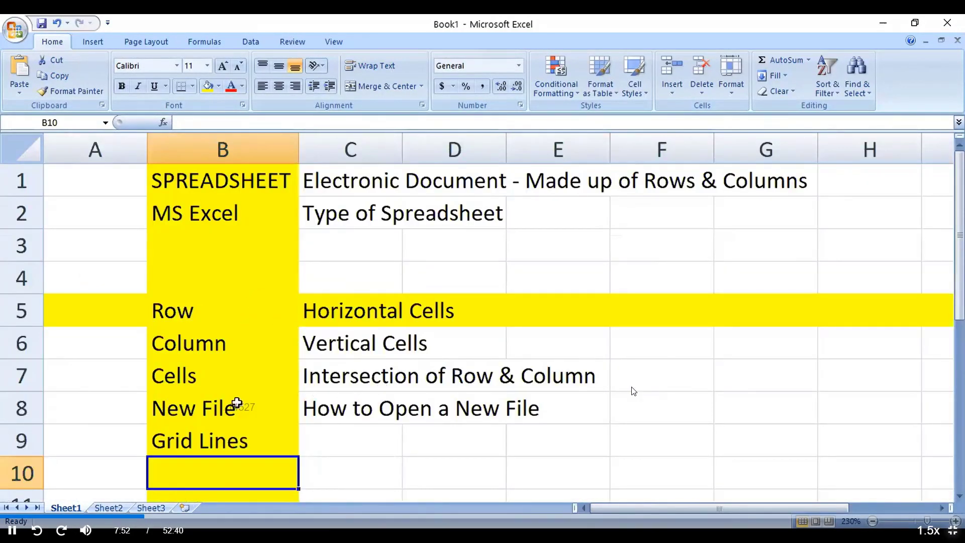
Enter the term "Open File" in B10 with the definition "Open an Existing File" in C10
{"action": "type", "text": "Open File"}
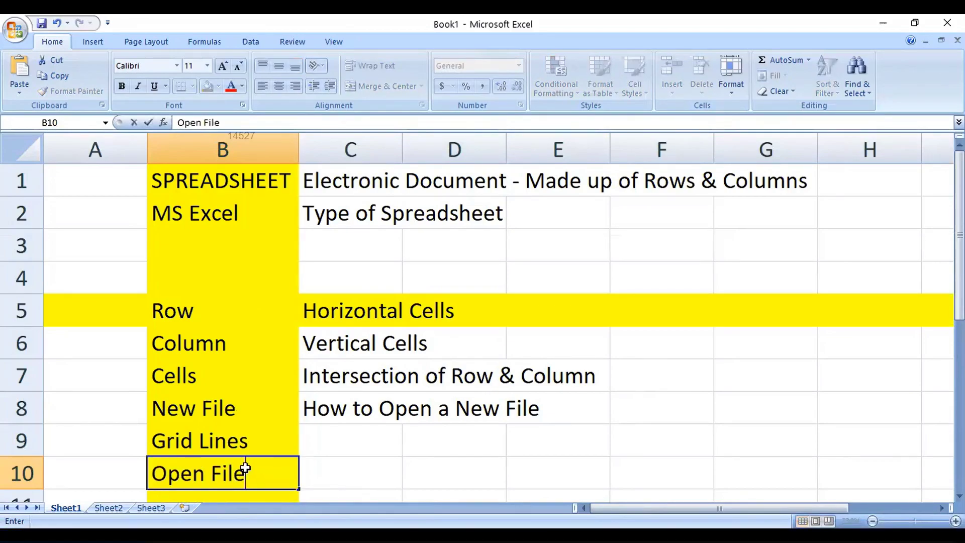
{"action": "key", "text": "Tab"}
{"action": "type", "text": "Open an Existing File"}
{"action": "key", "text": "Return"}
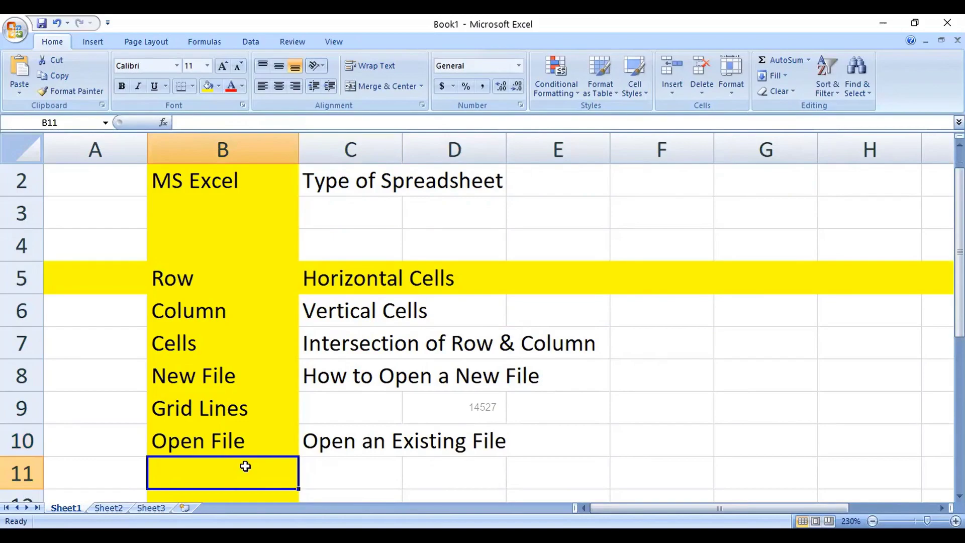
View the Open dialog for existing files in Documents and dismiss it without opening anything
{"action": "left_click", "coordinate": [15, 29]}
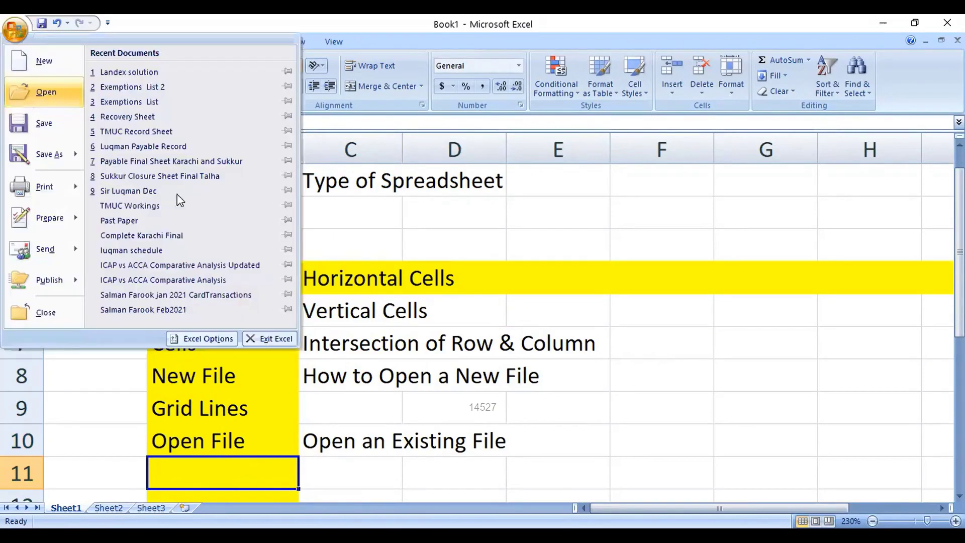
{"action": "left_click", "coordinate": [45, 92]}
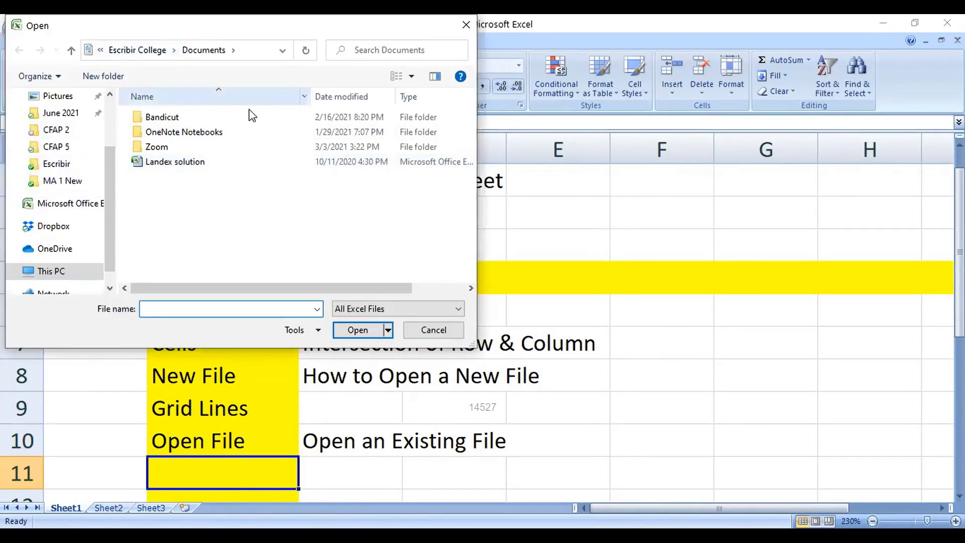
{"action": "left_click", "coordinate": [417, 330]}
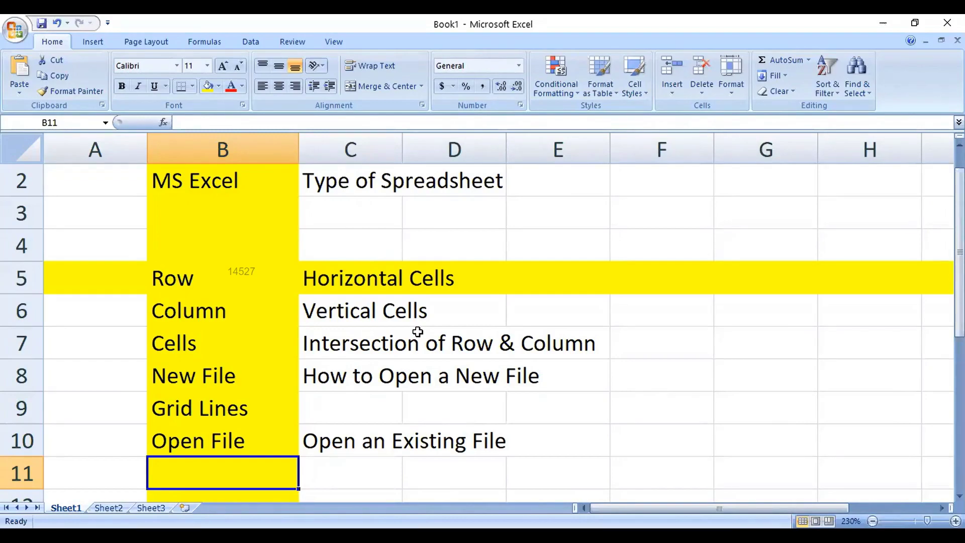
Enter the term "Save" in B11 and its shortcut text "Ctrl + S" in C11
{"action": "type", "text": "Save"}
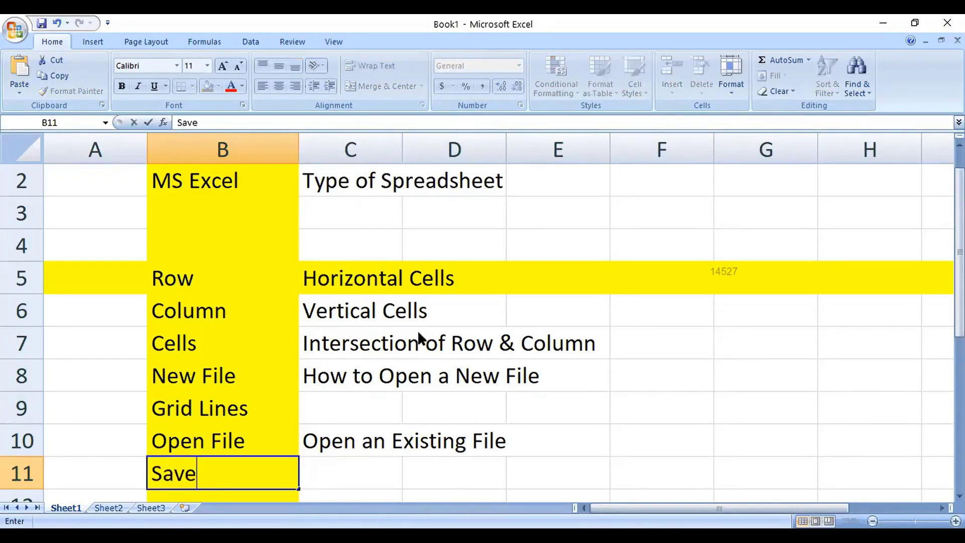
{"action": "key", "text": "Return"}
{"action": "key", "text": "Up"}
{"action": "key", "text": "Right"}
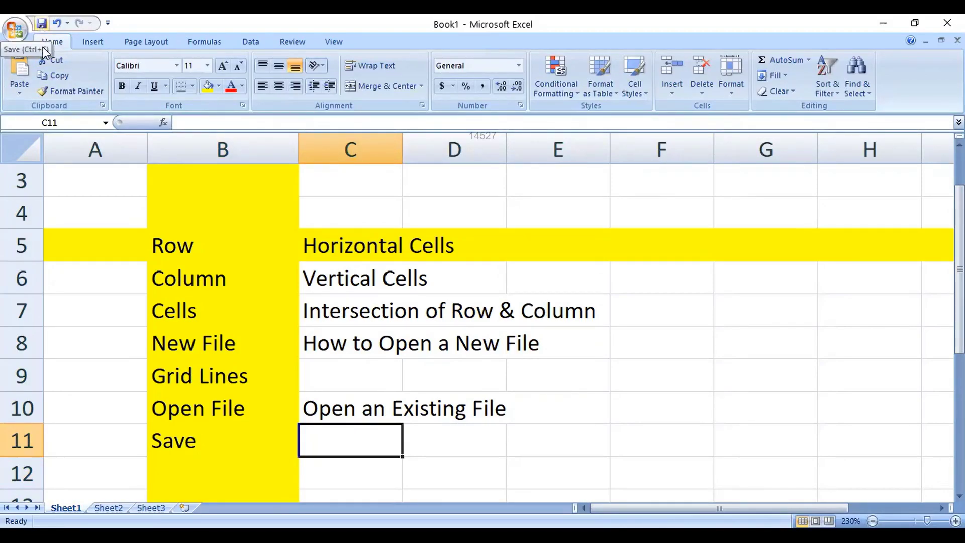
{"action": "type", "text": "Ctrl + S"}
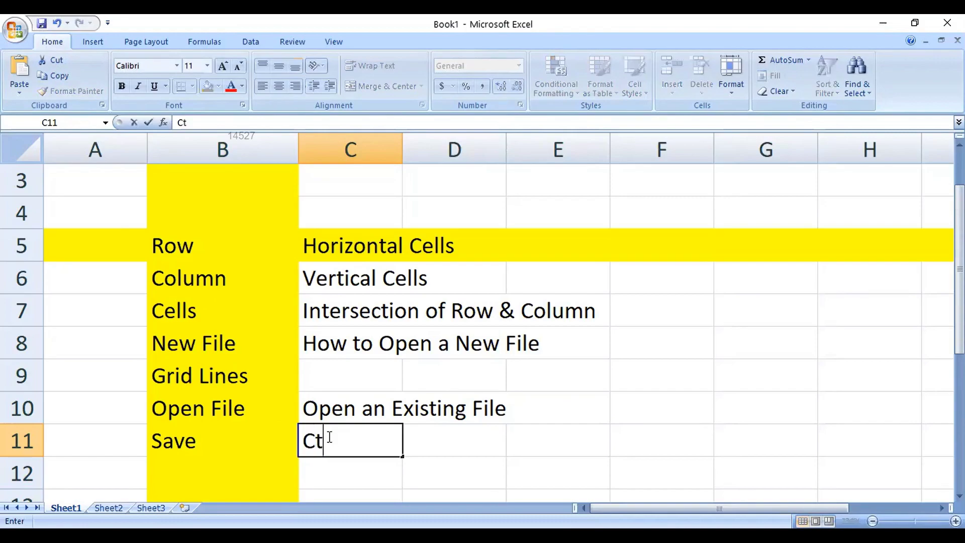
{"action": "key", "text": "Return"}
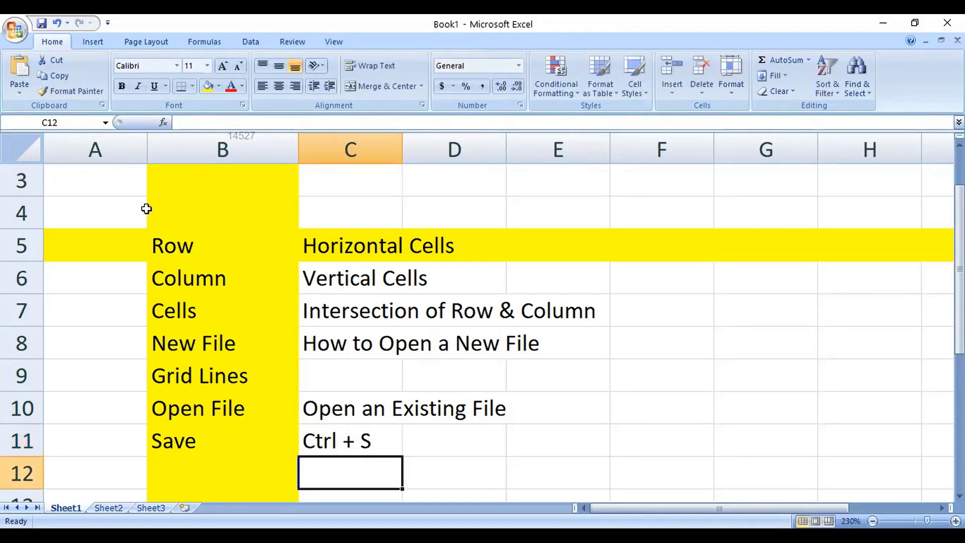
Save the workbook to the Desktop under the name "Spreadsheet Explanation" as an Excel Workbook
{"action": "left_click", "coordinate": [15, 29]}
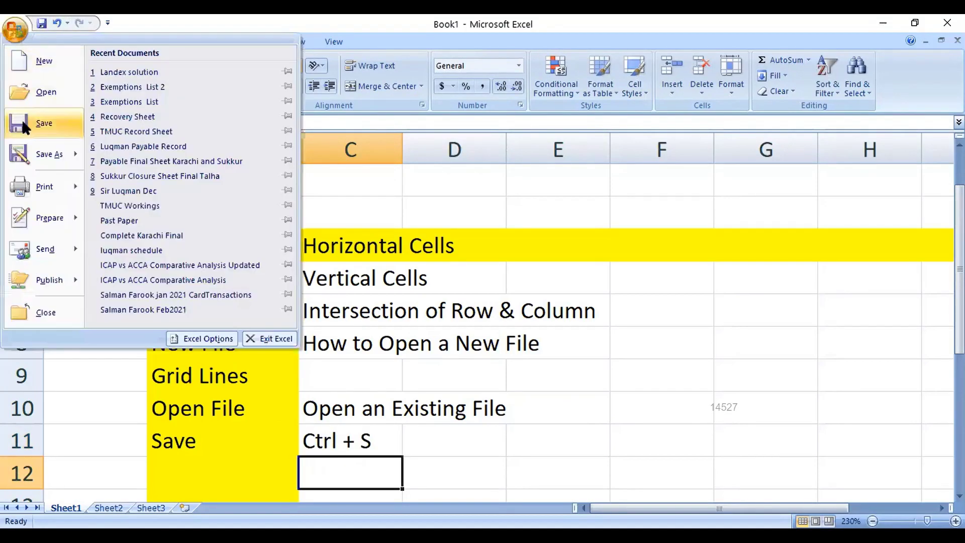
{"action": "left_click", "coordinate": [183, 21]}
{"action": "left_click", "coordinate": [20, 31]}
{"action": "left_click", "coordinate": [354, 447]}
{"action": "left_click", "coordinate": [42, 24]}
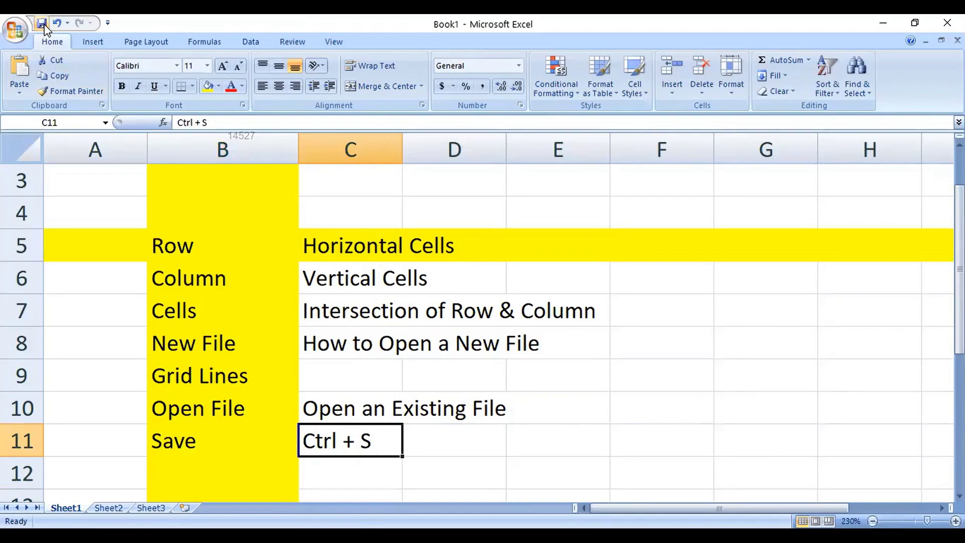
{"action": "left_click", "coordinate": [342, 67]}
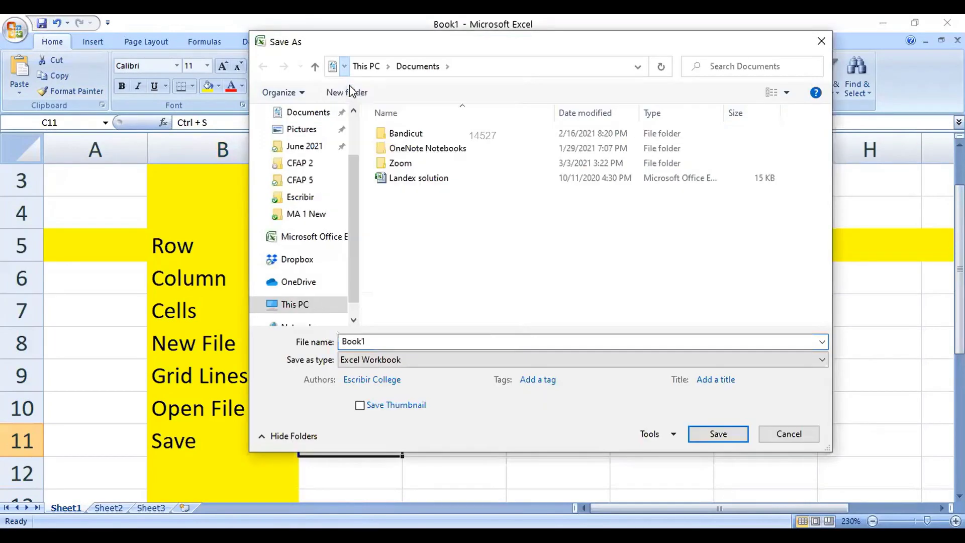
{"action": "left_click", "coordinate": [334, 89]}
{"action": "left_click", "coordinate": [341, 343]}
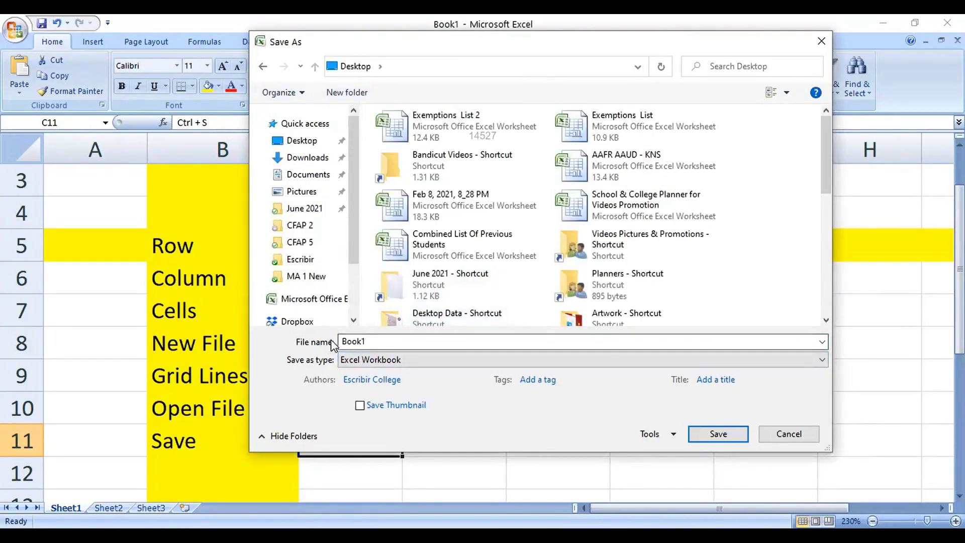
{"action": "double_click", "coordinate": [374, 340]}
{"action": "type", "text": "Spreadsheet Explanation"}
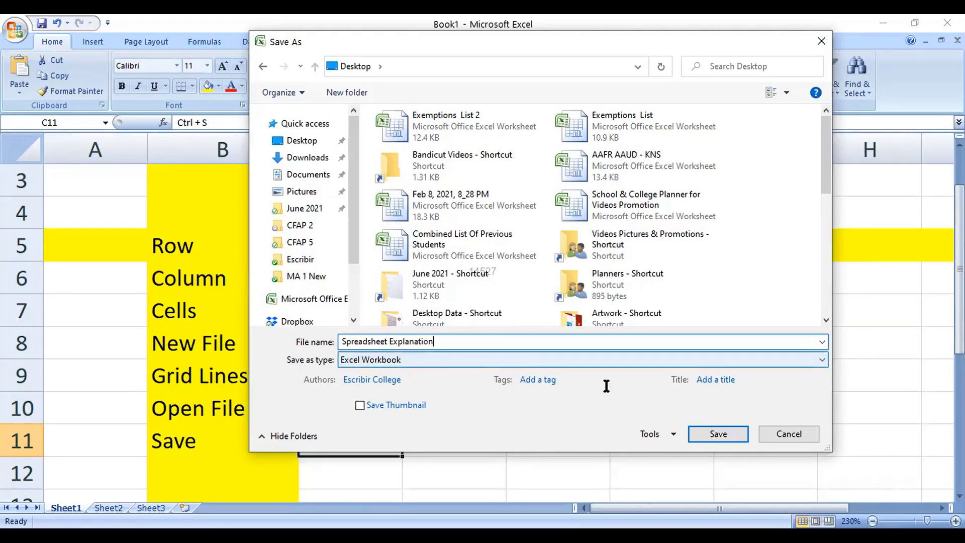
{"action": "left_click", "coordinate": [739, 436]}
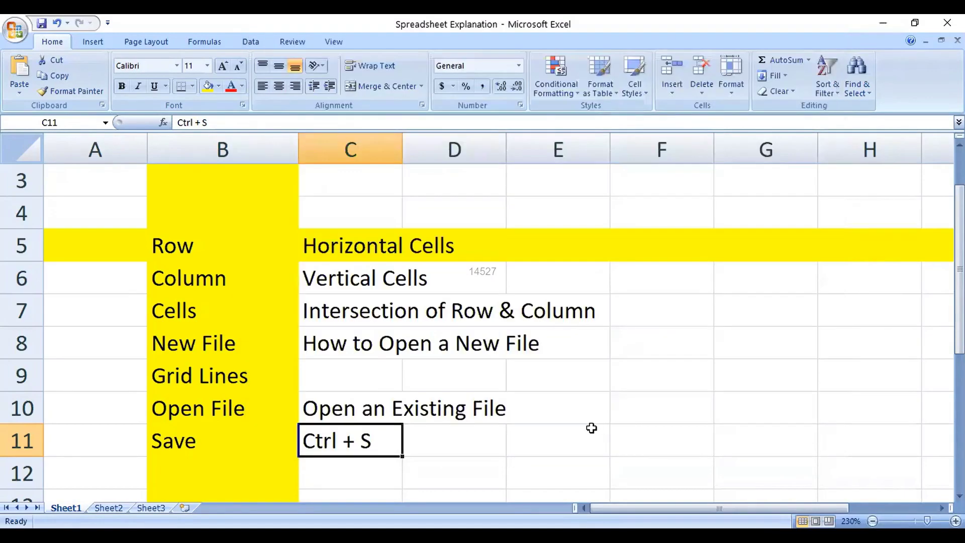
Enter the description "Save the Existing File" in cell D11 beside the save shortcut
{"action": "left_click", "coordinate": [189, 450]}
{"action": "left_click", "coordinate": [319, 437]}
{"action": "left_click", "coordinate": [423, 438]}
{"action": "type", "text": "Save the xis"}
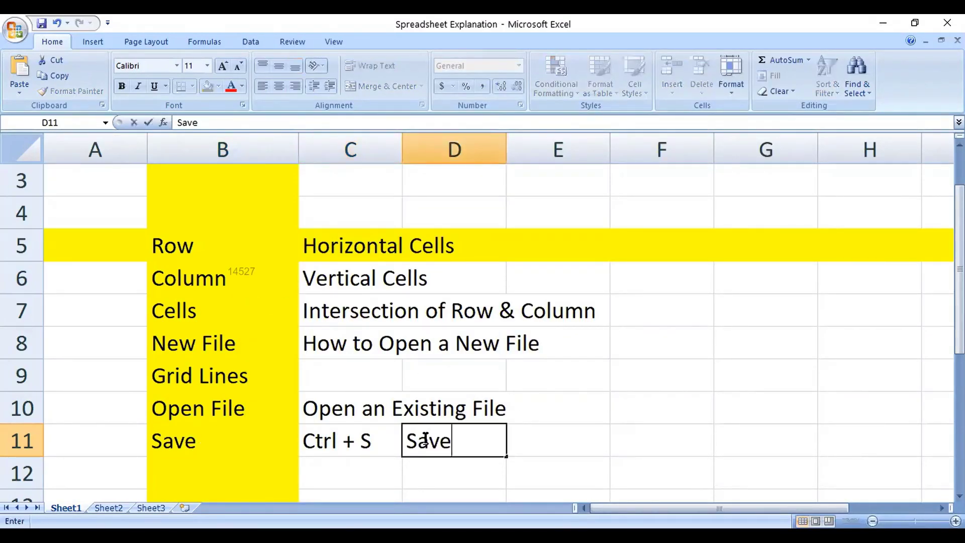
{"action": "key", "text": "BackSpace"}
{"action": "key", "text": "BackSpace"}
{"action": "key", "text": "BackSpace"}
{"action": "type", "text": "Ex"}
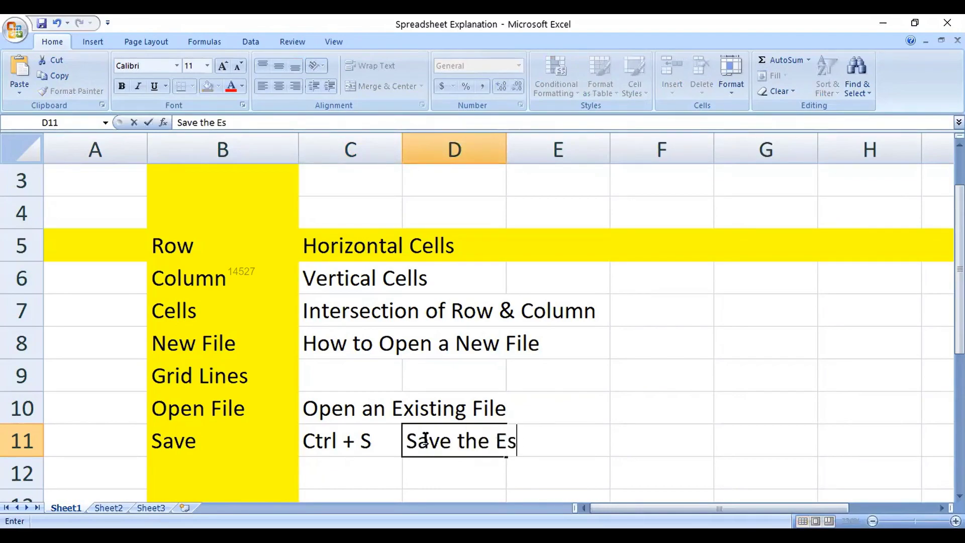
{"action": "type", "text": "isting File"}
{"action": "key", "text": "Return"}
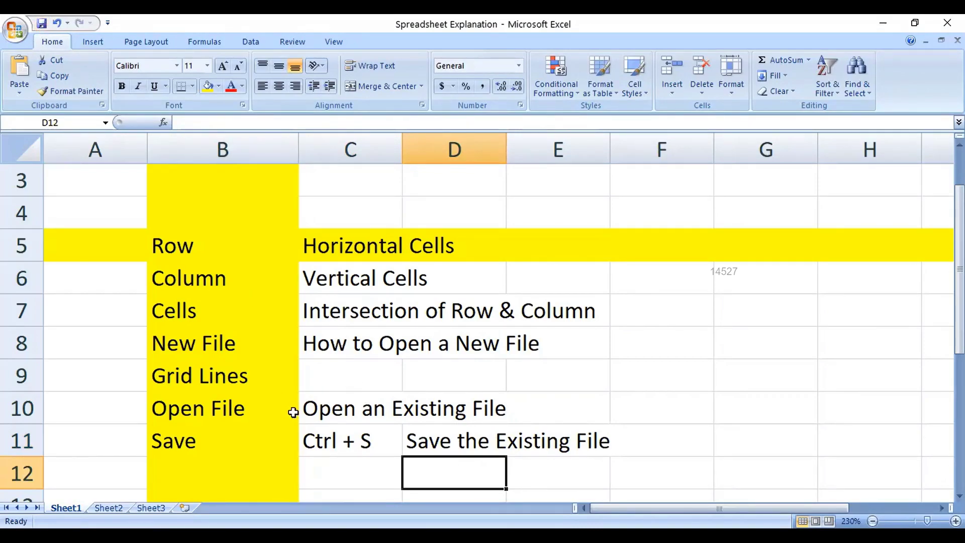
Enter the term "Save As" in cell B12 and move to C12
{"action": "scroll", "coordinate": [224, 400], "scroll_direction": "down", "scroll_amount": 1}
{"action": "left_click", "coordinate": [227, 379]}
{"action": "type", "text": "Save As"}
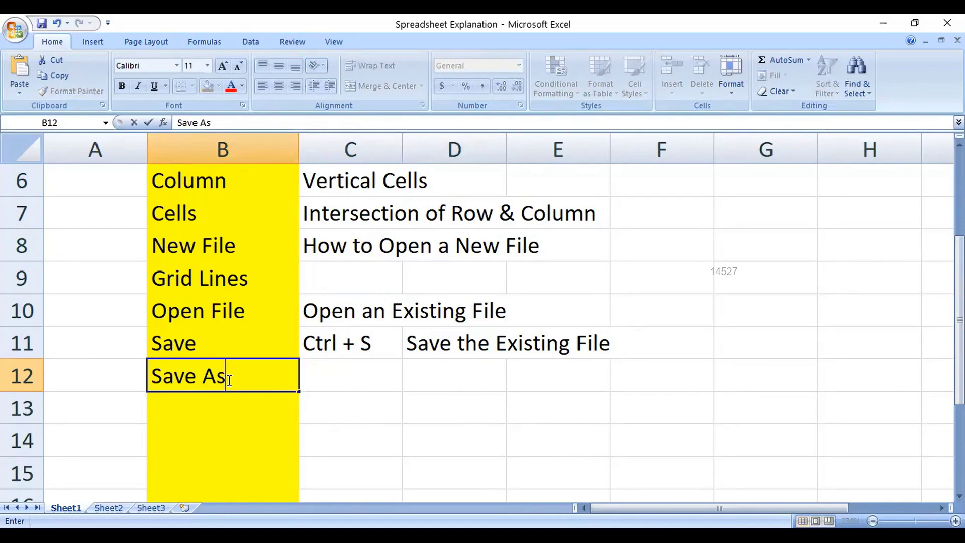
{"action": "key", "text": "Tab"}
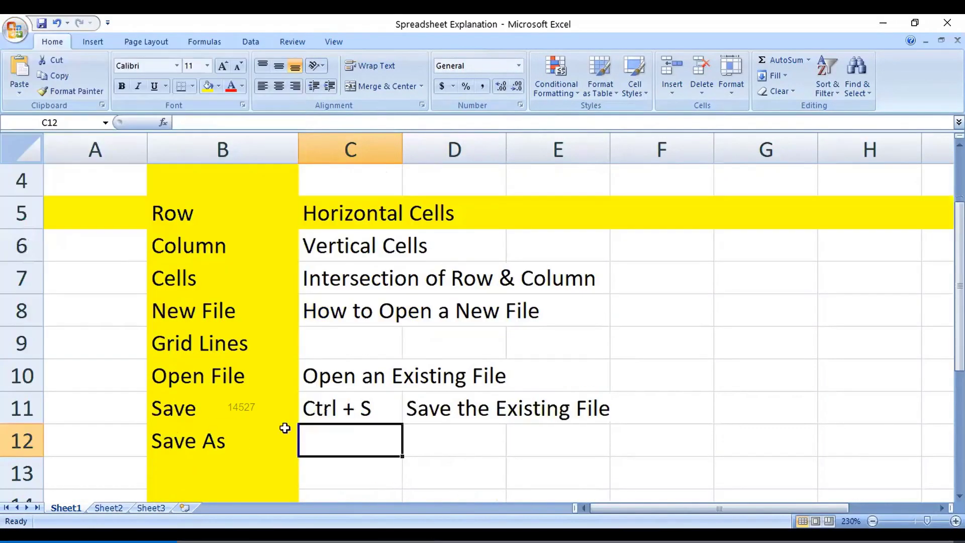
Examine the format choices for saving a copy of the workbook and dismiss the Save As dialog without saving
{"action": "scroll", "coordinate": [285, 426], "scroll_direction": "up", "scroll_amount": 2}
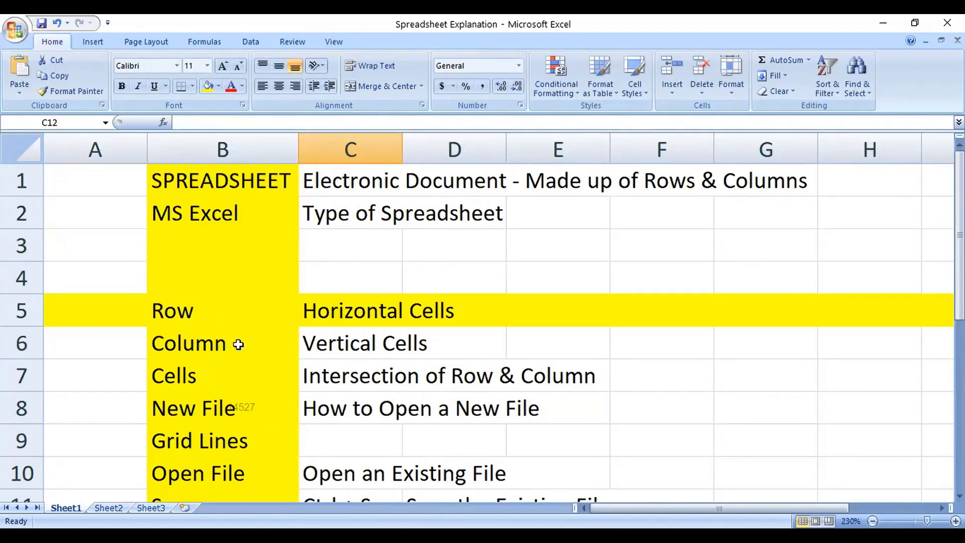
{"action": "left_click", "coordinate": [11, 31]}
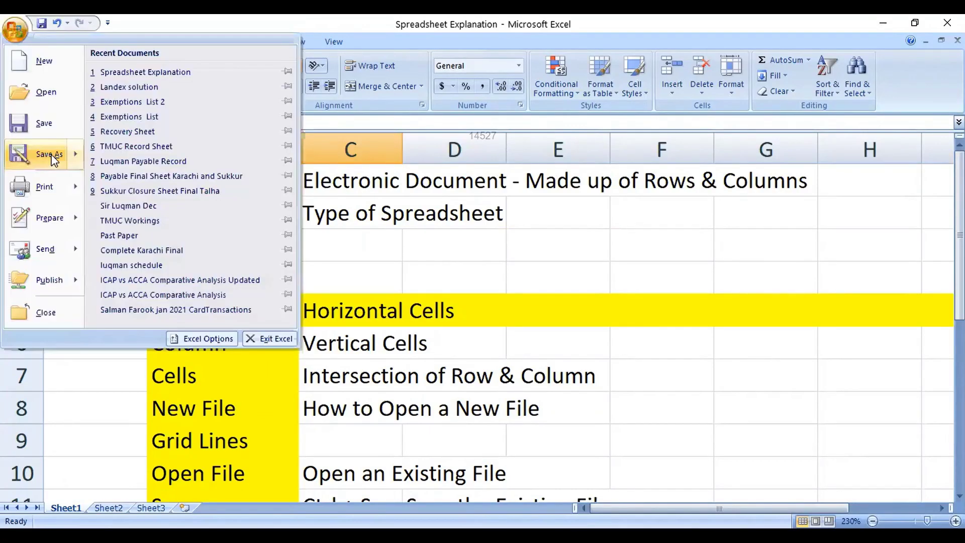
{"action": "mouse_move", "coordinate": [48, 154]}
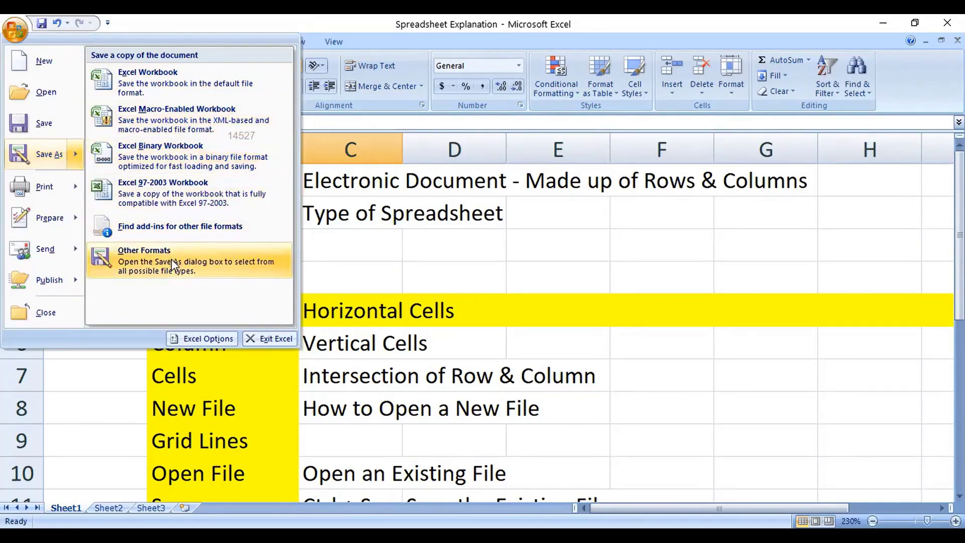
{"action": "left_click", "coordinate": [32, 55]}
{"action": "key", "text": "Escape"}
{"action": "left_click", "coordinate": [64, 160]}
{"action": "left_click", "coordinate": [789, 434]}
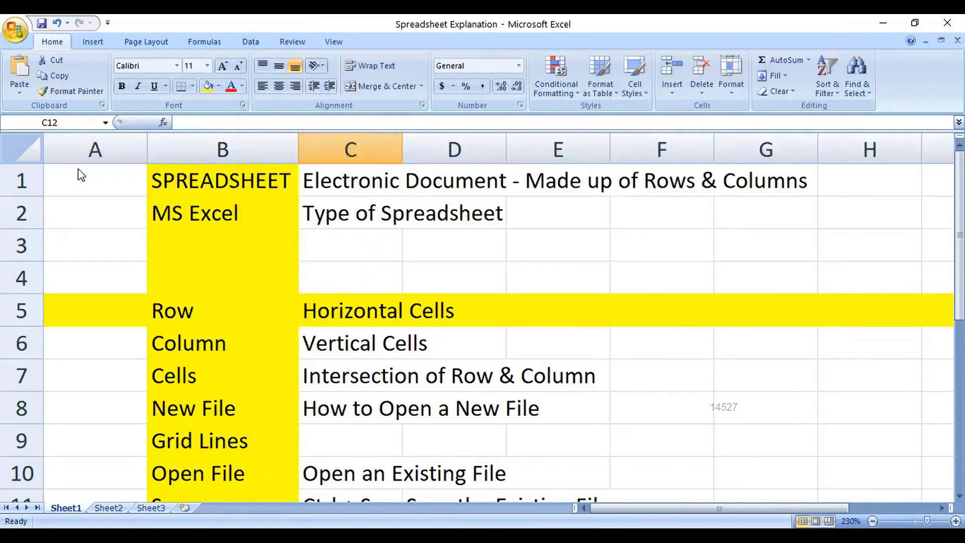
Browse the file types available in the Save As dialog, choose Excel Template, and cancel without saving
{"action": "left_click", "coordinate": [8, 33]}
{"action": "mouse_move", "coordinate": [69, 157]}
{"action": "left_click", "coordinate": [201, 255]}
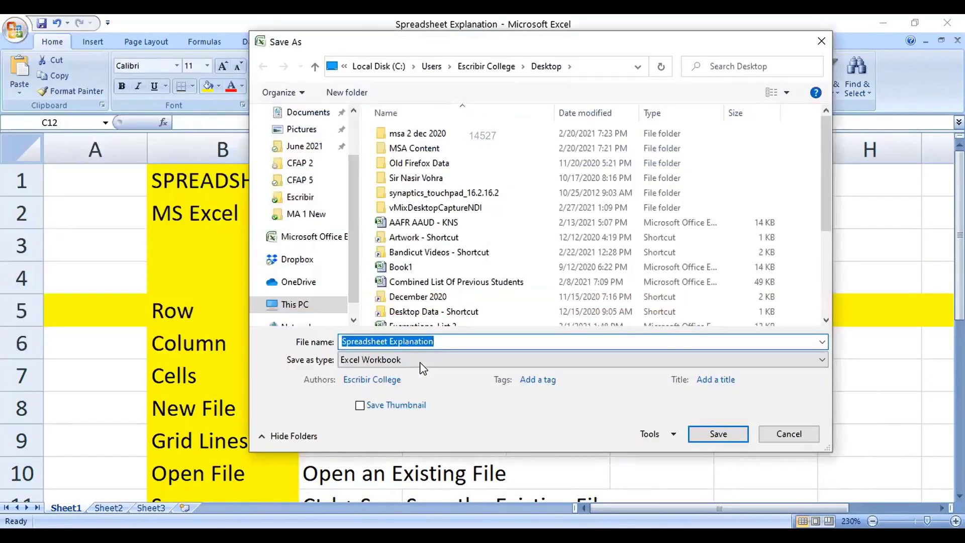
{"action": "left_click", "coordinate": [421, 360]}
{"action": "scroll", "coordinate": [421, 368], "scroll_direction": "down", "scroll_amount": 20}
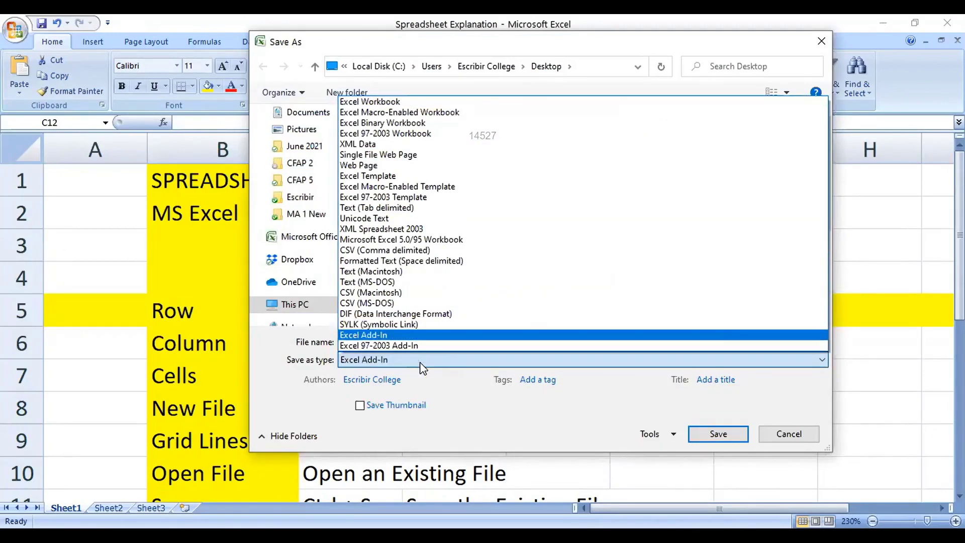
{"action": "scroll", "coordinate": [421, 368], "scroll_direction": "up", "scroll_amount": 5}
{"action": "scroll", "coordinate": [421, 367], "scroll_direction": "up", "scroll_amount": 18}
{"action": "scroll", "coordinate": [421, 368], "scroll_direction": "down", "scroll_amount": 7}
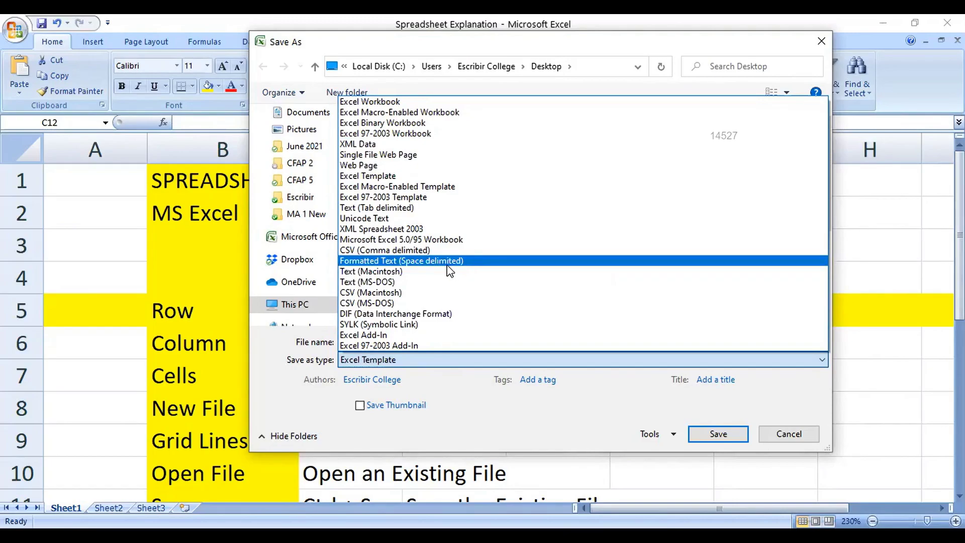
{"action": "left_click", "coordinate": [768, 422]}
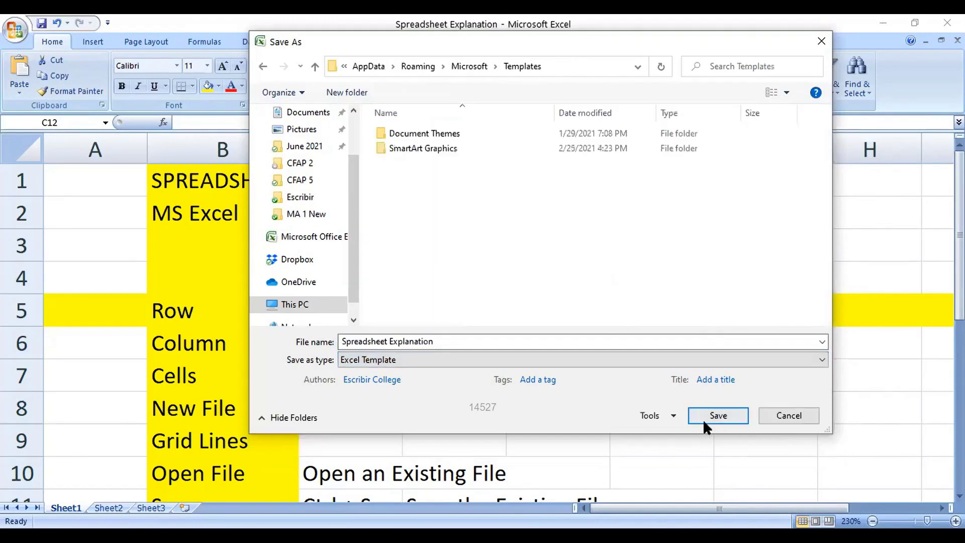
{"action": "left_click", "coordinate": [774, 413]}
Save a copy of the workbook to the Desktop as an Excel Workbook named "Spreadsheet Explanation 2"
{"action": "left_click", "coordinate": [64, 156]}
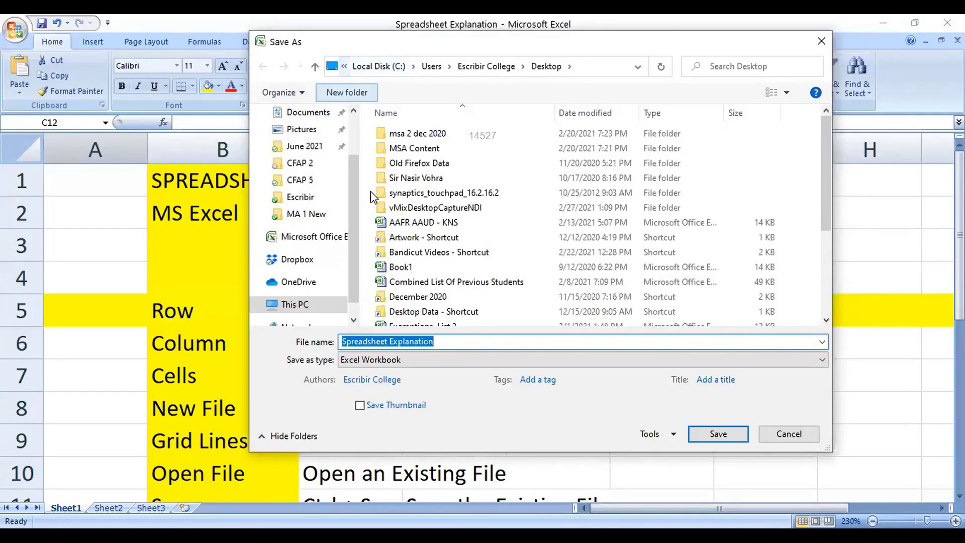
{"action": "left_click", "coordinate": [452, 343]}
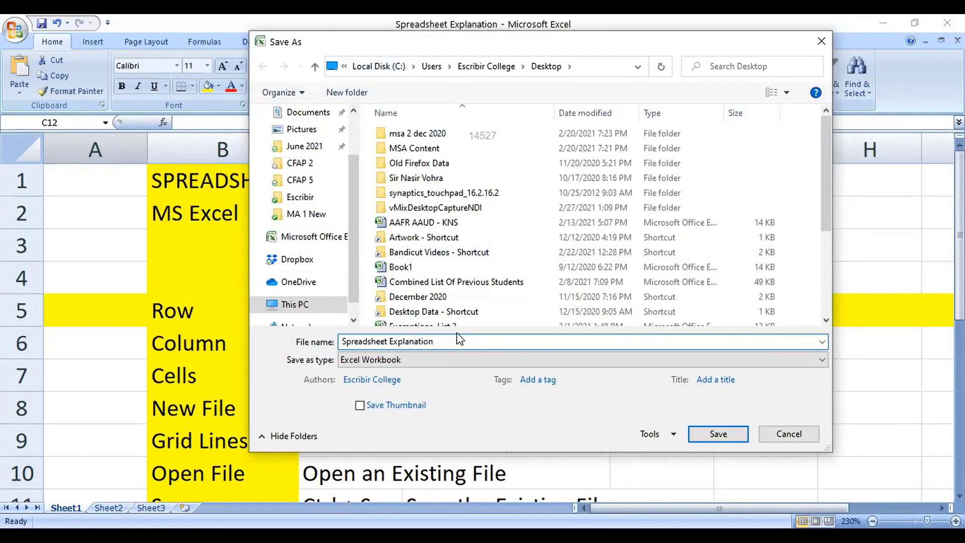
{"action": "key", "text": "ctrl+a"}
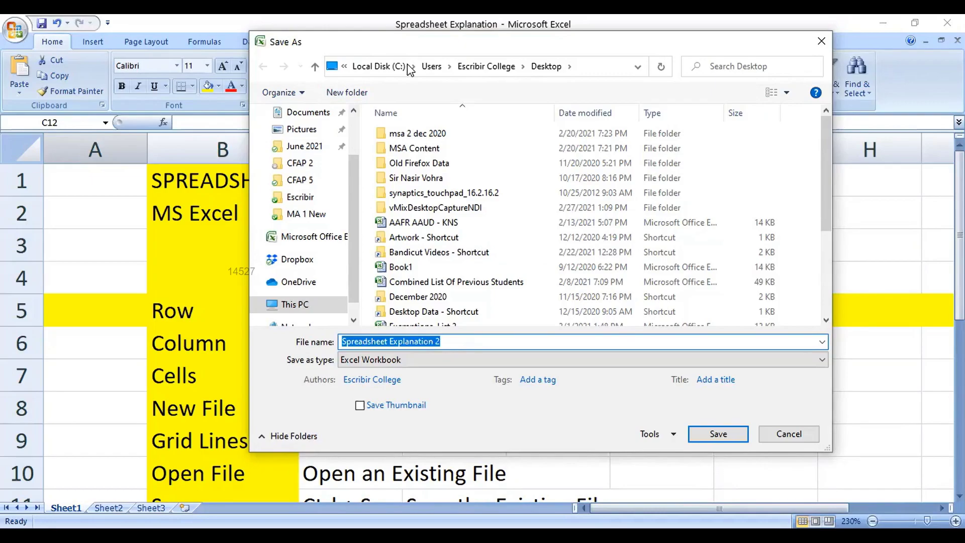
{"action": "key", "text": "Return"}
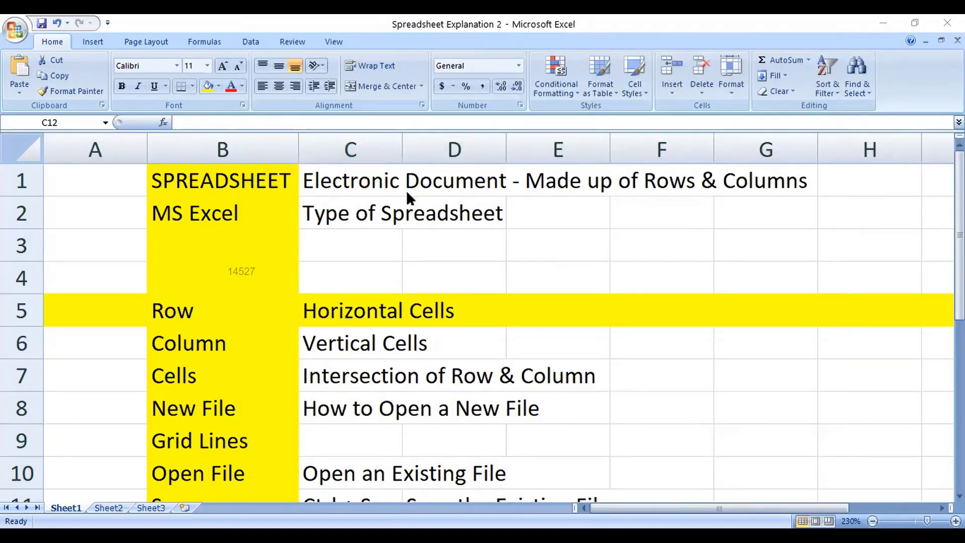
Delete row 2, which holds the MS Excel entry, from the copied workbook
{"action": "left_click", "coordinate": [305, 249]}
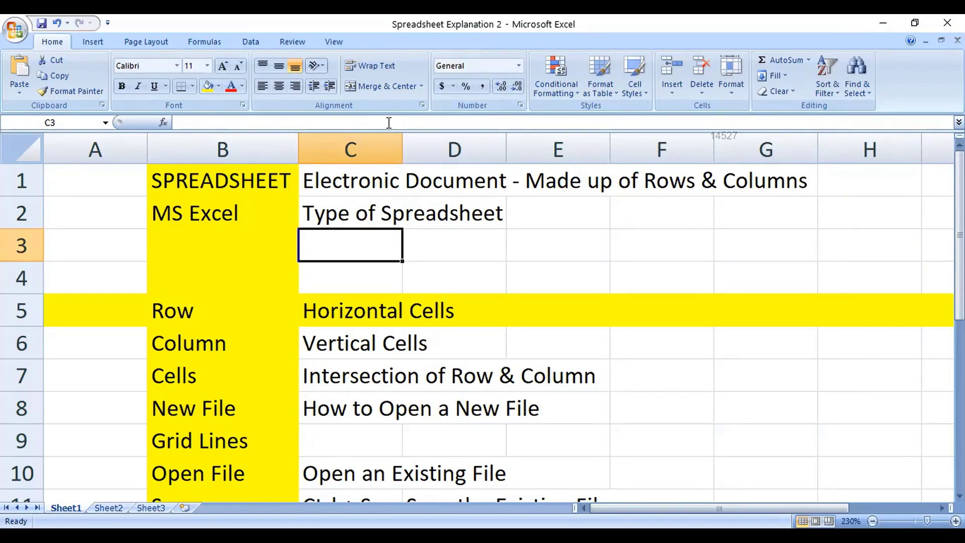
{"action": "key", "text": "alt+f"}
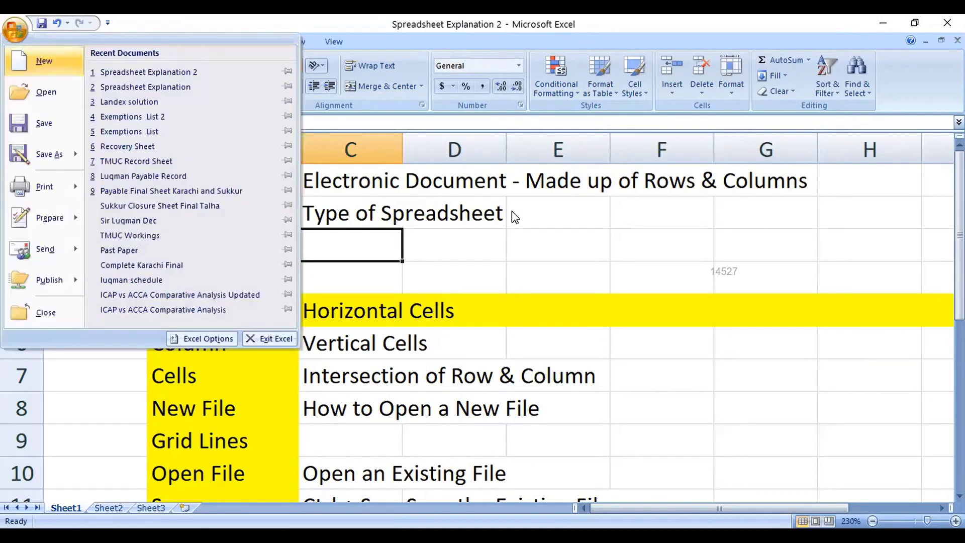
{"action": "left_click", "coordinate": [481, 241]}
{"action": "left_click", "coordinate": [30, 214]}
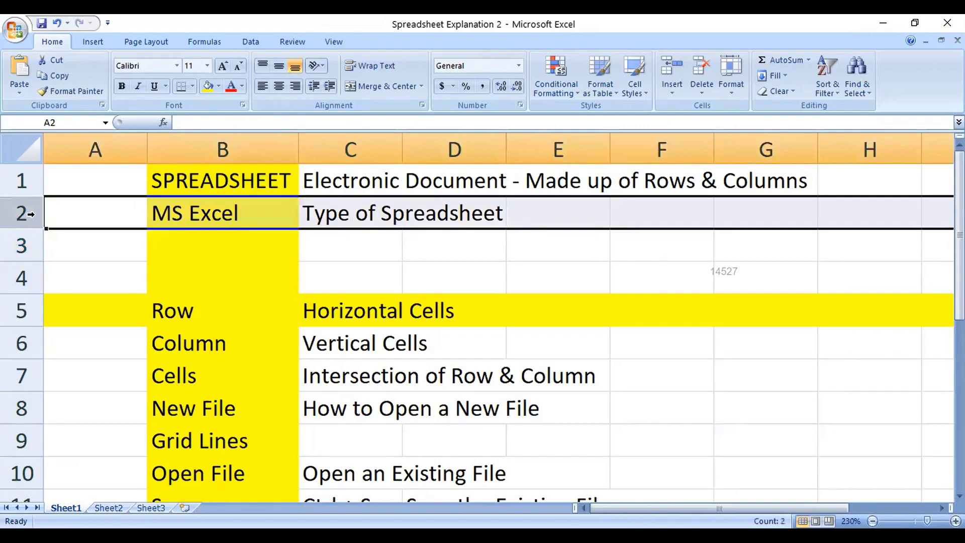
{"action": "right_click", "coordinate": [30, 214]}
{"action": "left_click", "coordinate": [66, 299]}
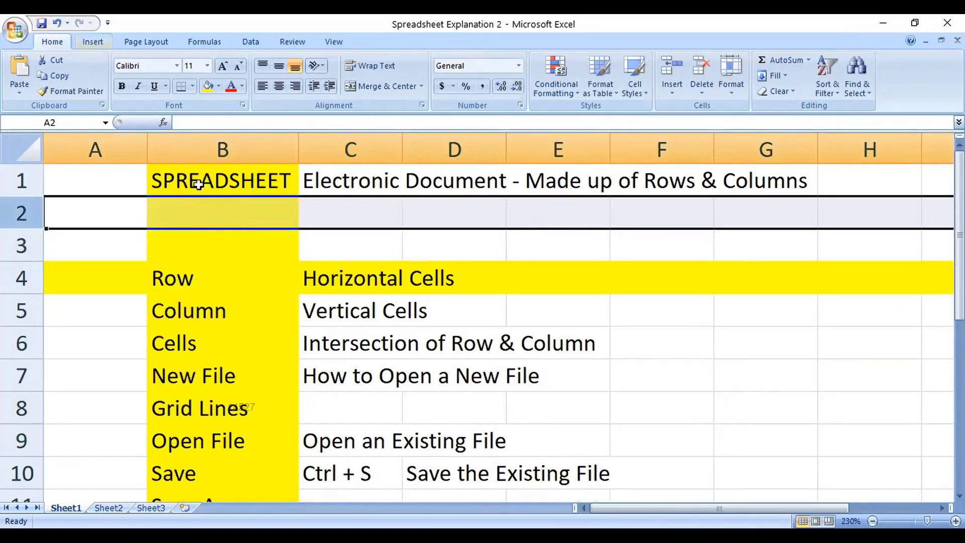
{"action": "left_click", "coordinate": [230, 215]}
Close the Spreadsheet Explanation 2 workbook with its changes saved, and close the blank Book2
{"action": "key", "text": "alt+f"}
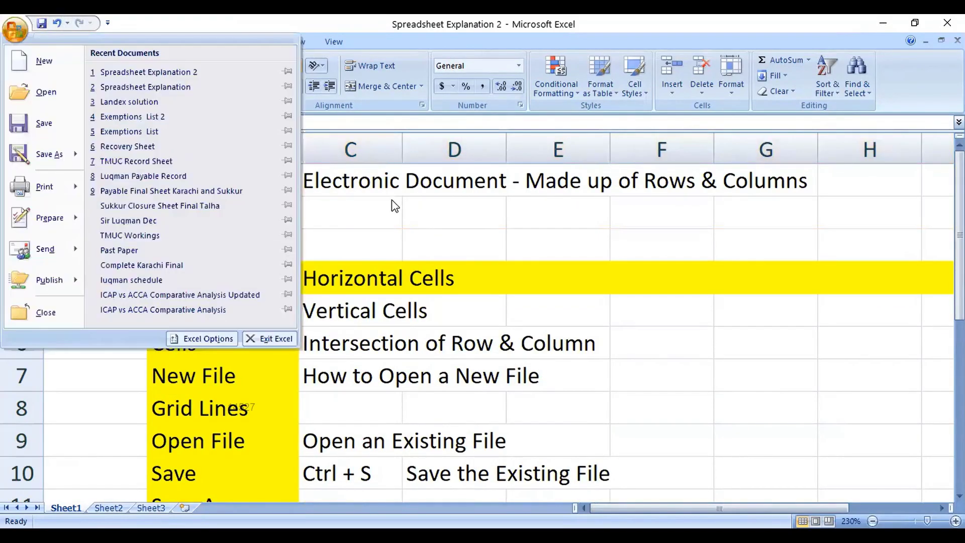
{"action": "left_click", "coordinate": [41, 320]}
{"action": "key", "text": "alt+f"}
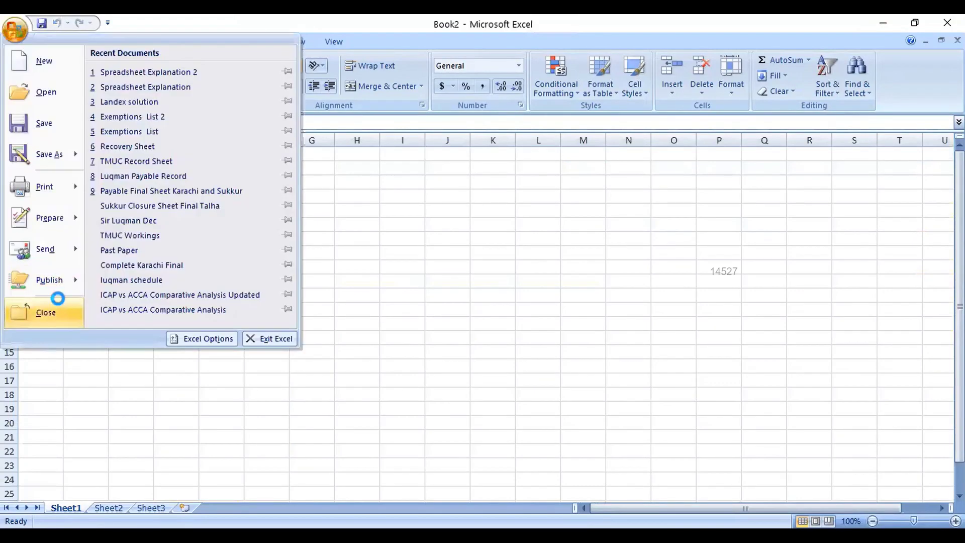
{"action": "left_click", "coordinate": [57, 300]}
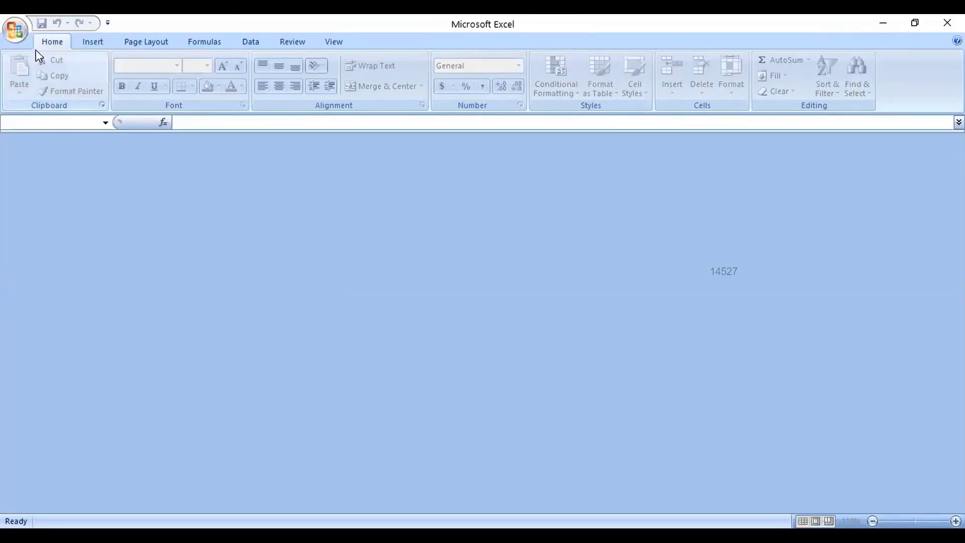
Sort the Desktop files by date modified, open Spreadsheet Explanation 2, and check row 2
{"action": "key", "text": "alt+f"}
{"action": "key", "text": "o"}
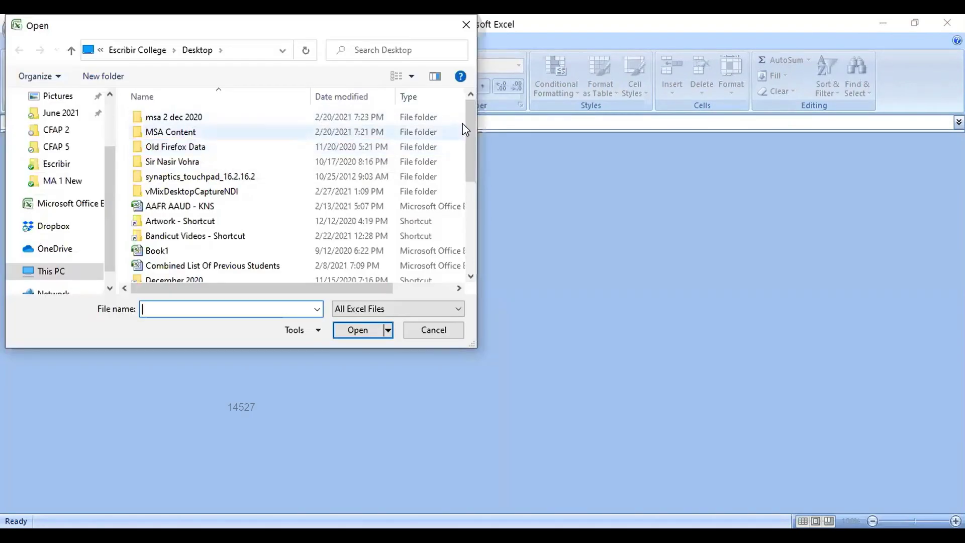
{"action": "left_click", "coordinate": [327, 95]}
{"action": "left_click", "coordinate": [249, 118]}
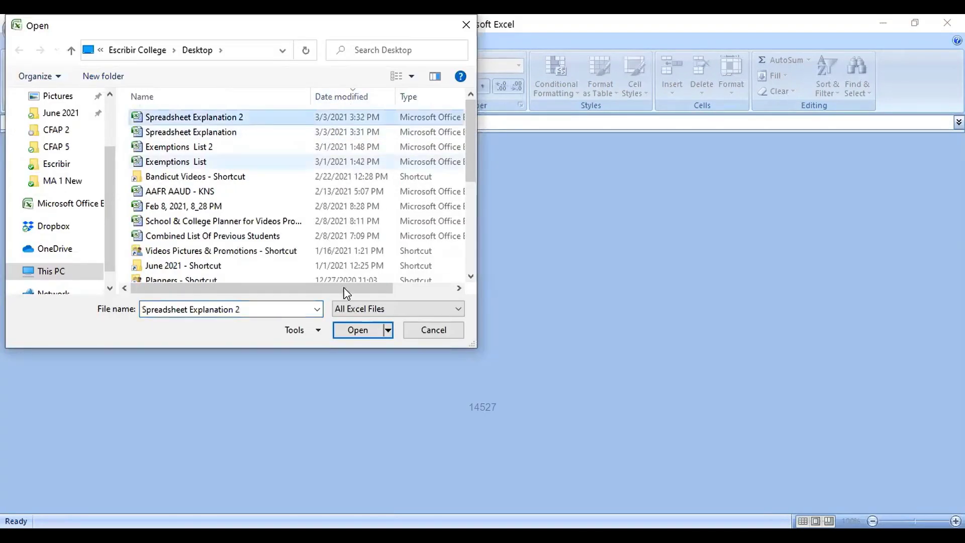
{"action": "left_click", "coordinate": [361, 332]}
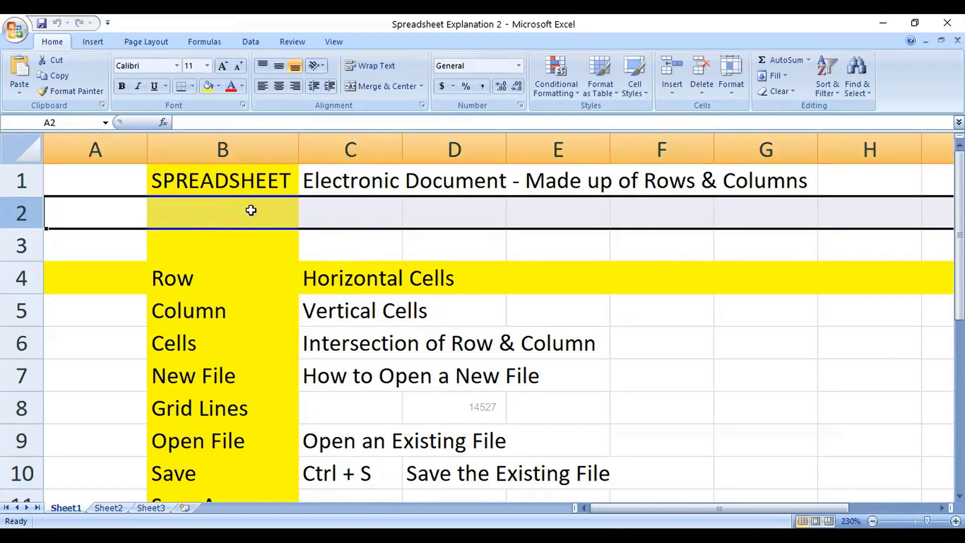
{"action": "left_click", "coordinate": [337, 210]}
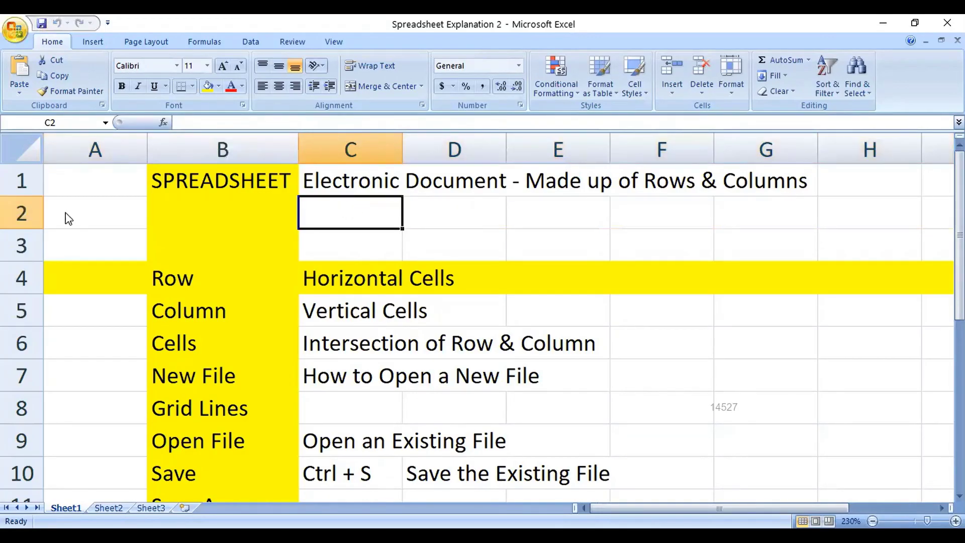
Close the copy, open the original Spreadsheet Explanation workbook, and check the MS Excel entry in B2:C2
{"action": "left_click", "coordinate": [55, 306]}
{"action": "left_click", "coordinate": [16, 32]}
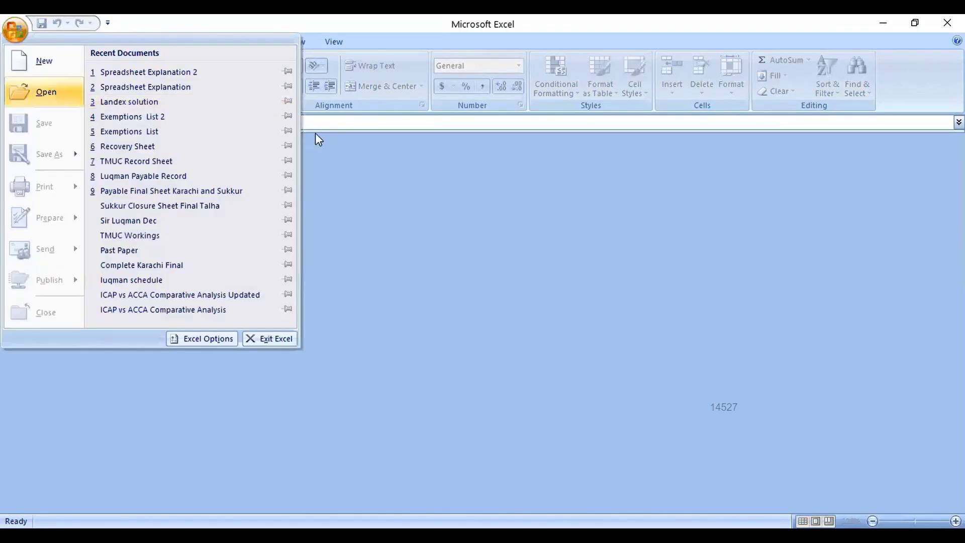
{"action": "left_click", "coordinate": [219, 131]}
{"action": "left_click", "coordinate": [358, 329]}
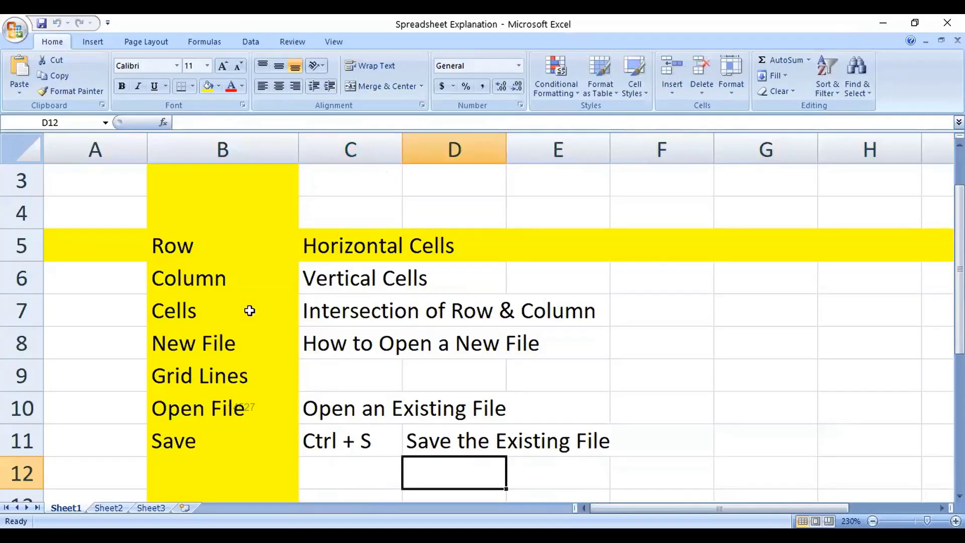
{"action": "scroll", "coordinate": [237, 303], "scroll_direction": "up", "scroll_amount": 1}
{"action": "left_click_drag", "start_coordinate": [202, 213], "coordinate": [401, 211]}
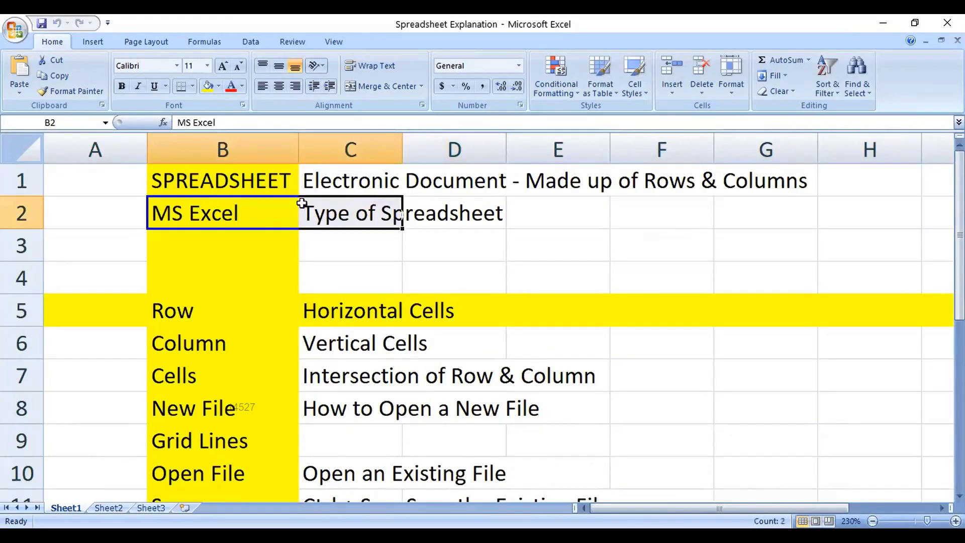
Enter the term "Save As" in cell B12, below Save, and move to C12
{"action": "scroll", "coordinate": [268, 291], "scroll_direction": "down", "scroll_amount": 2}
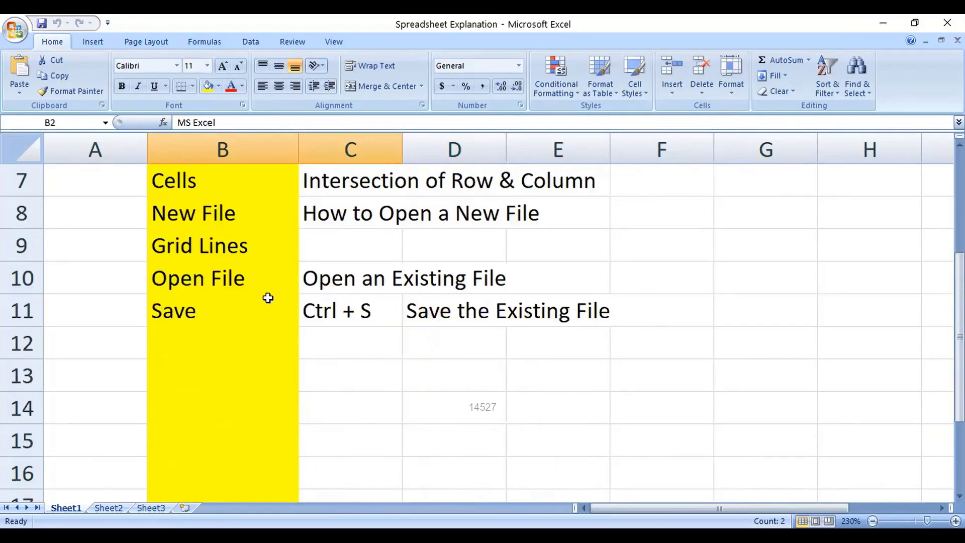
{"action": "scroll", "coordinate": [268, 290], "scroll_direction": "up", "scroll_amount": 1}
{"action": "left_click", "coordinate": [209, 432]}
{"action": "type", "text": "Save As"}
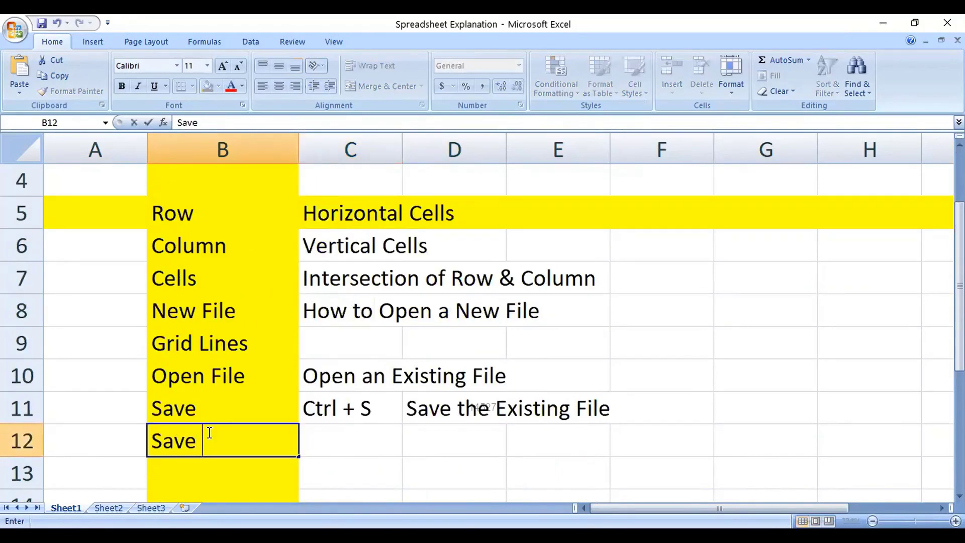
{"action": "key", "text": "Tab"}
Enter the definition "To save a copy of file with another name or another format" in cell C12
{"action": "type", "text": "To save a copu o"}
{"action": "key", "text": "BackSpace"}
{"action": "key", "text": "BackSpace"}
{"action": "key", "text": "BackSpace"}
{"action": "type", "text": "y t"}
{"action": "key", "text": "BackSpace"}
{"action": "type", "text": "of fil"}
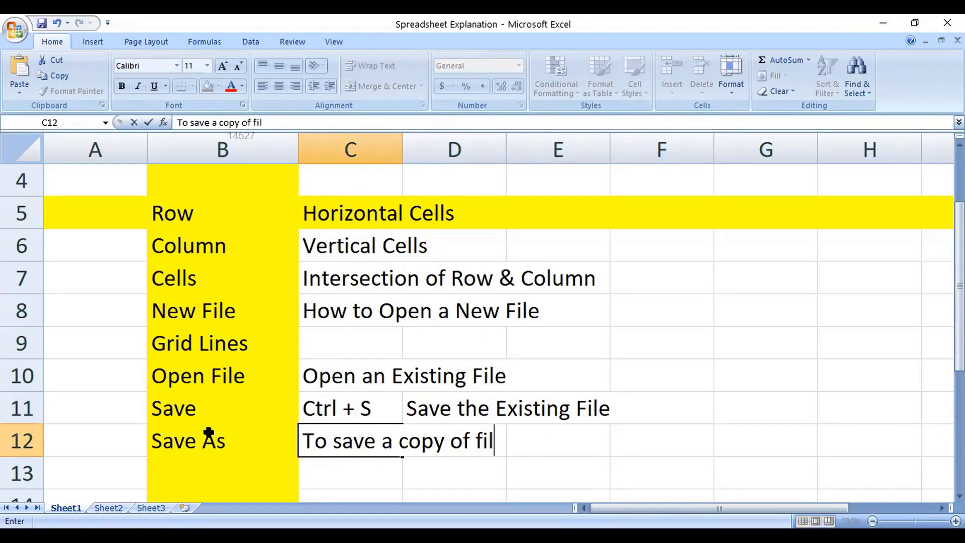
{"action": "type", "text": "e with another na,me"}
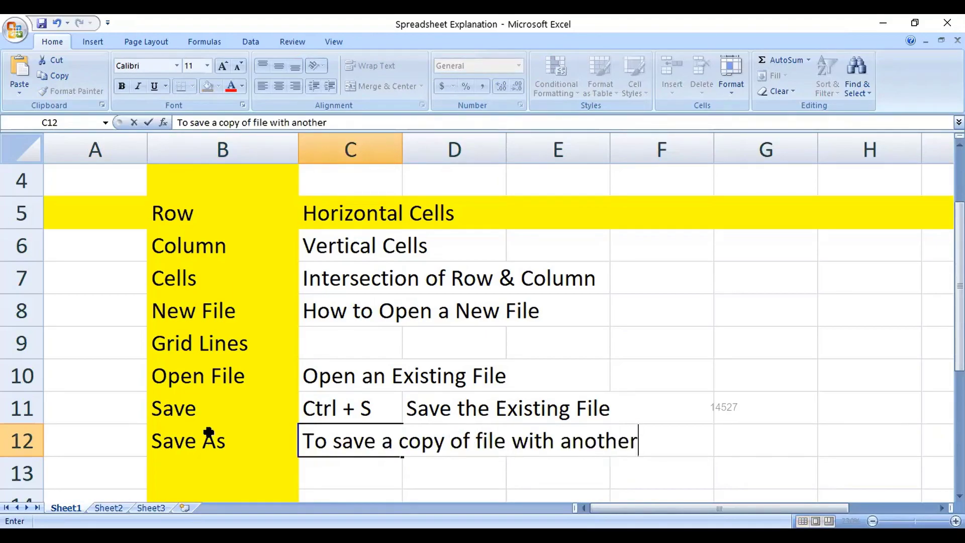
{"action": "key", "text": "BackSpace"}
{"action": "key", "text": "BackSpace"}
{"action": "key", "text": "BackSpace"}
{"action": "type", "text": "me or another format"}
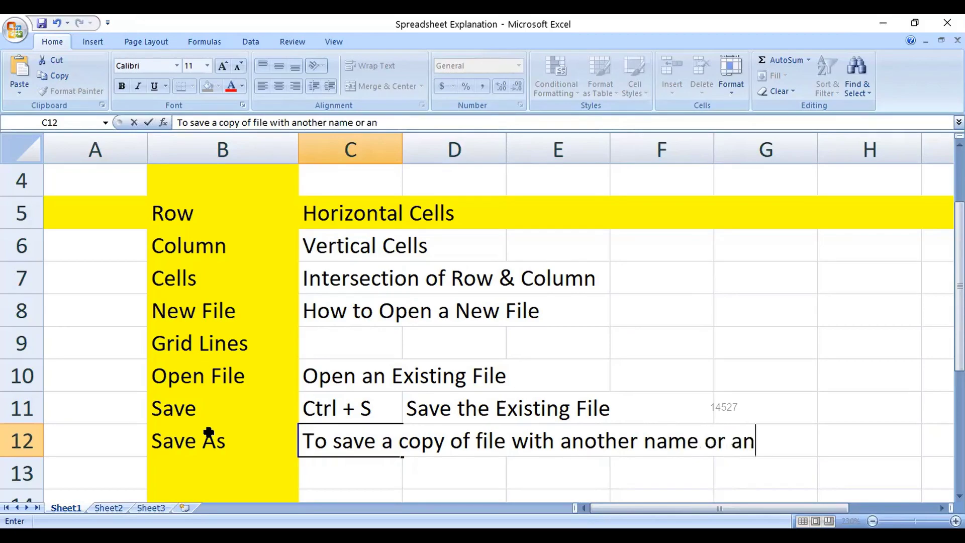
{"action": "key", "text": "Return"}
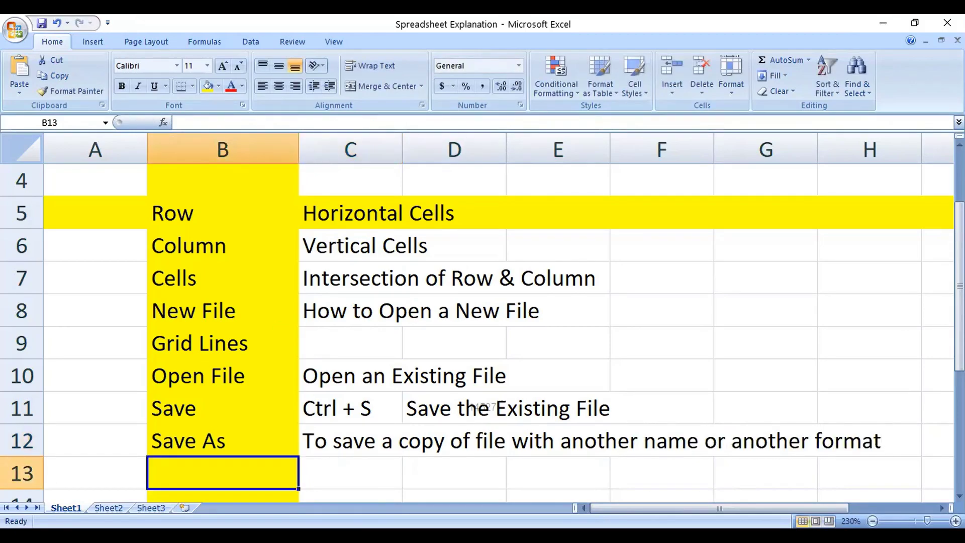
{"action": "scroll", "coordinate": [347, 195], "scroll_direction": "down", "scroll_amount": 2, "text": "ctrl"}
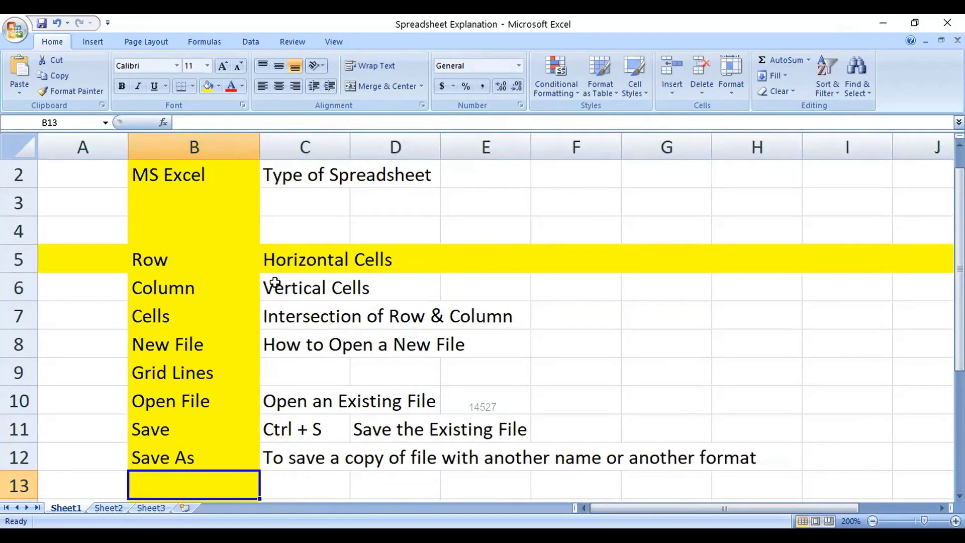